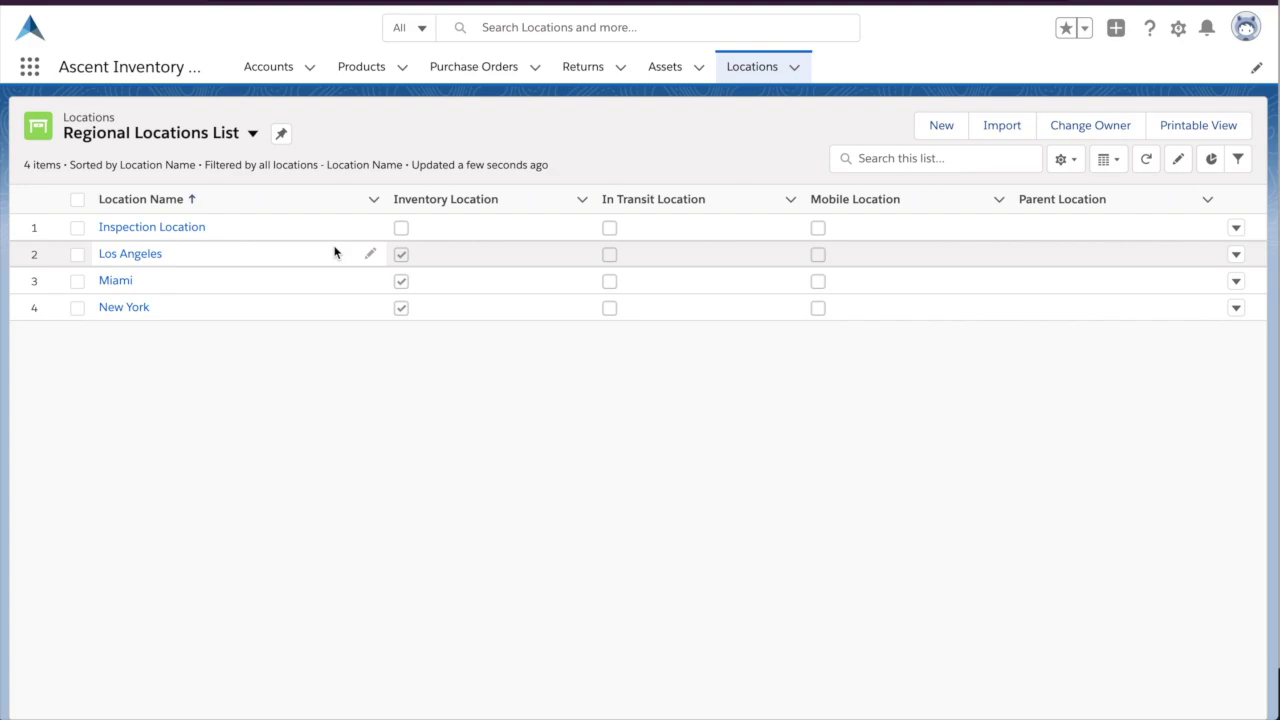
# - Switch the Locations list to the All view and open the Aisle1 location record
pyautogui.click(252, 134)
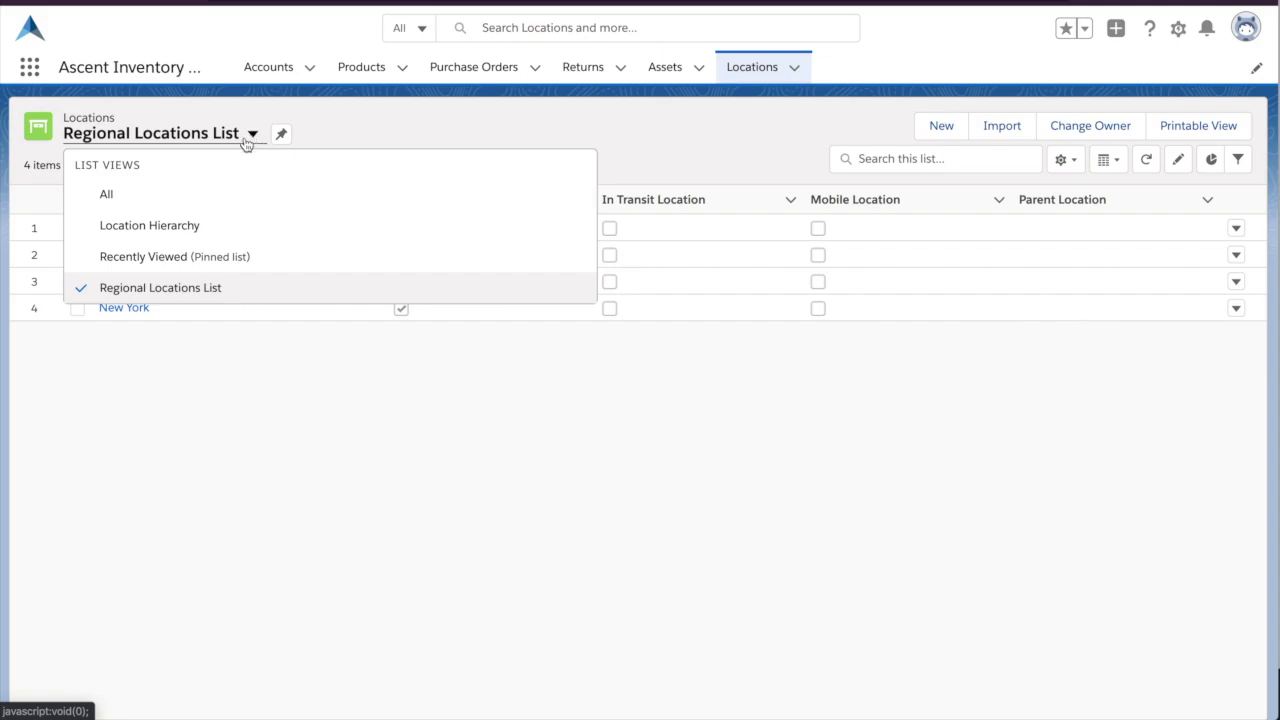
pyautogui.click(174, 196)
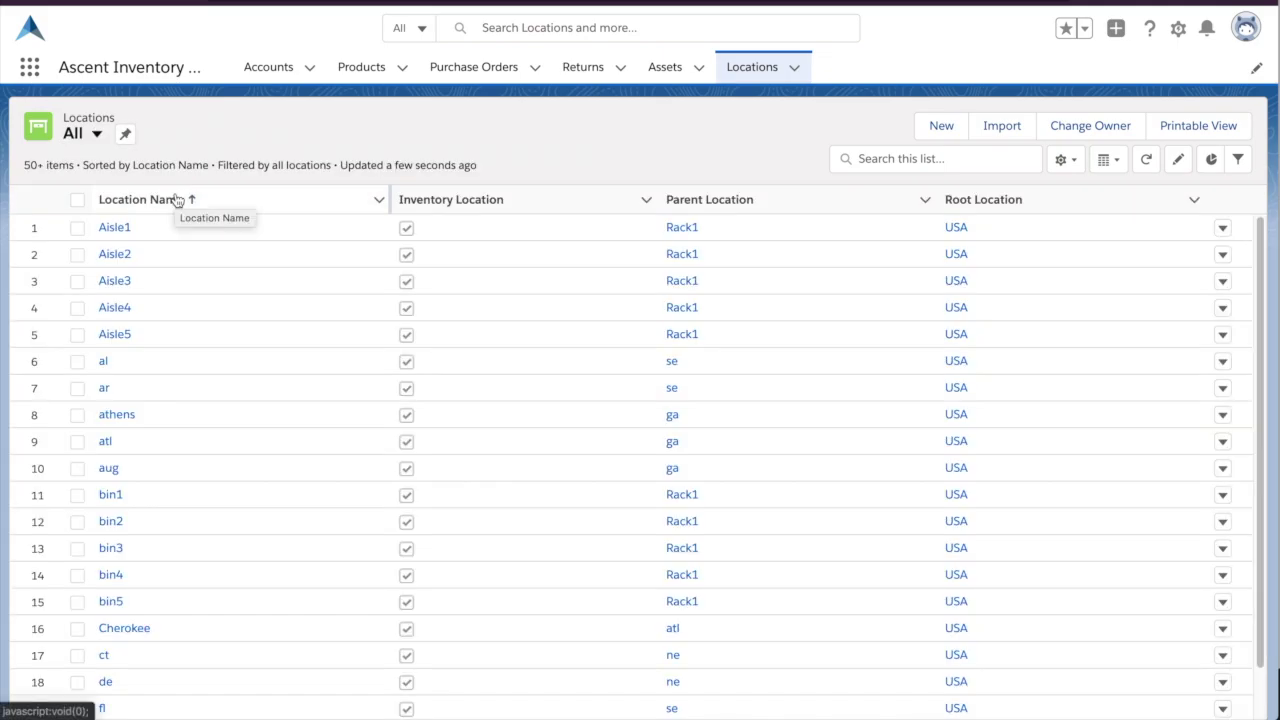
pyautogui.click(112, 228)
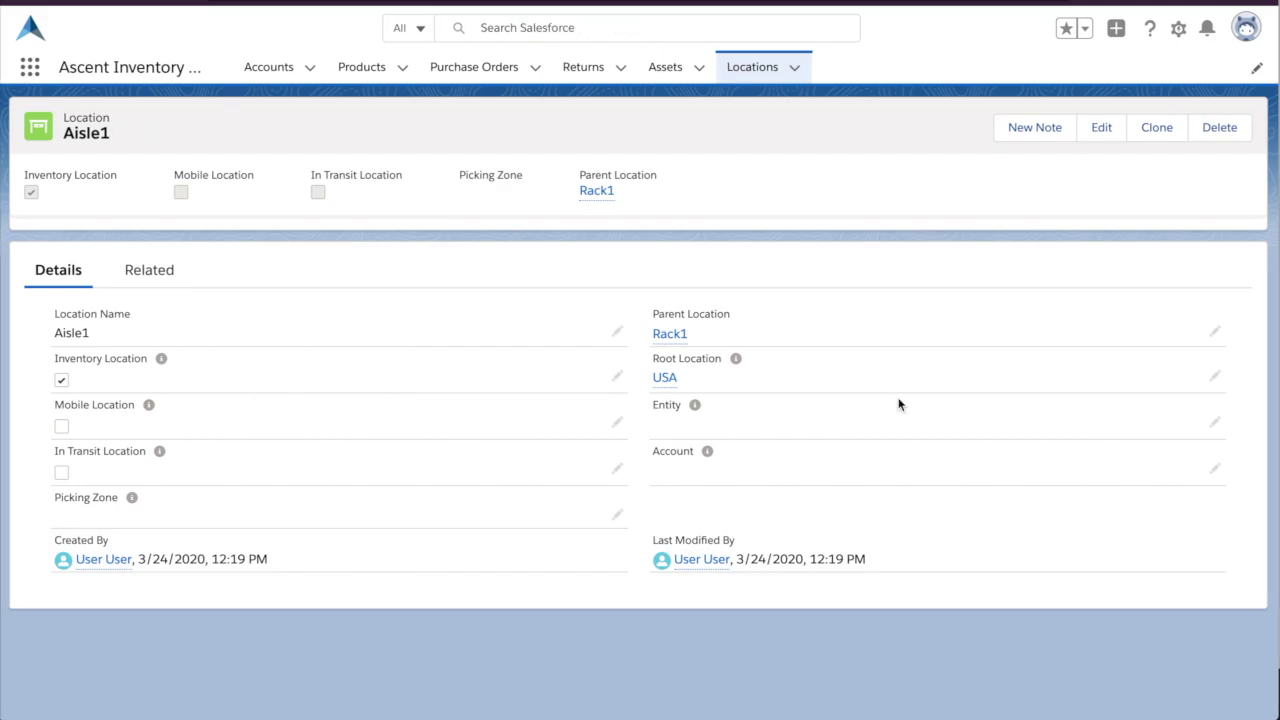
# - Open the Mineral Water product and review its inventory by location, product transactions and product UOMs
pyautogui.click(383, 78)
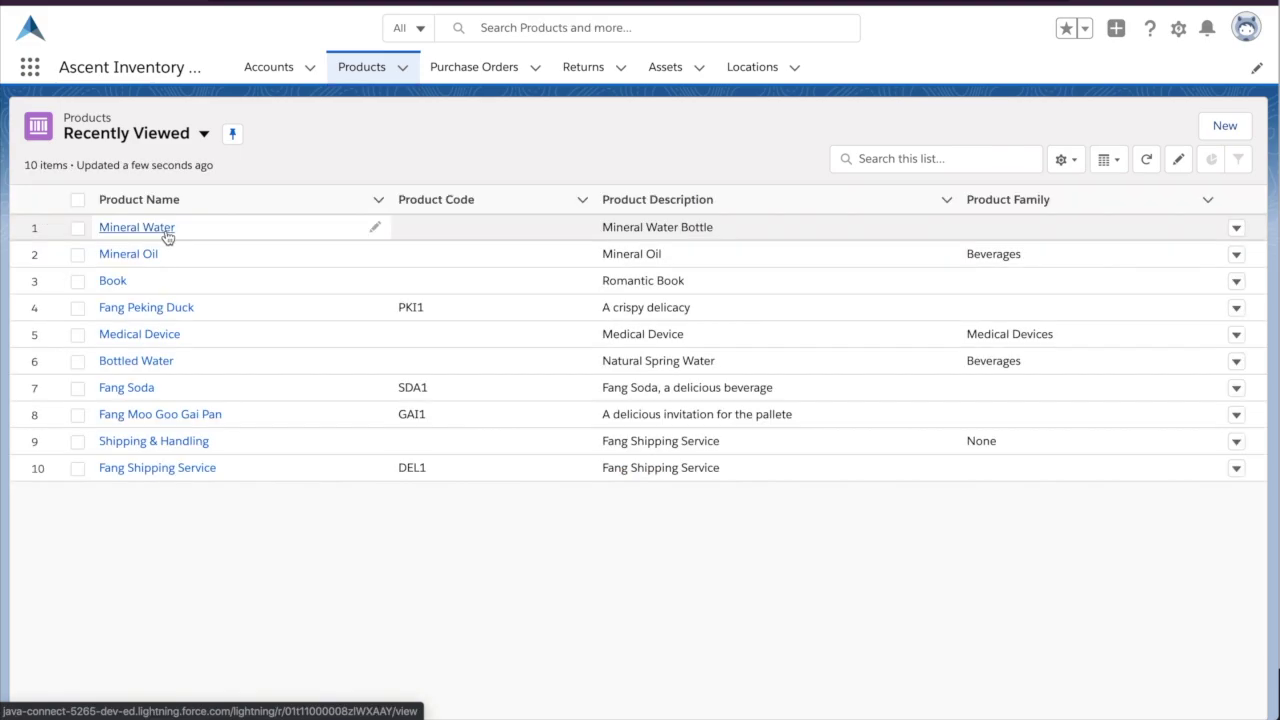
pyautogui.click(165, 229)
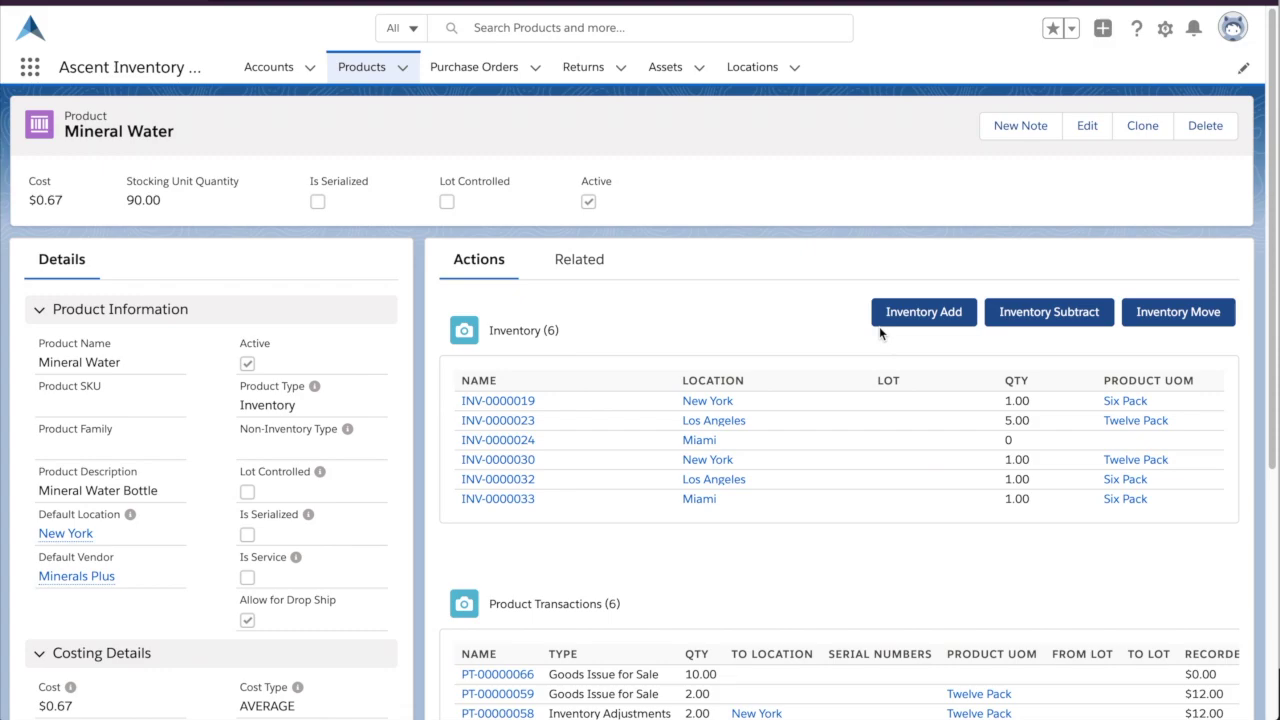
pyautogui.scroll(-3, 664, 324)
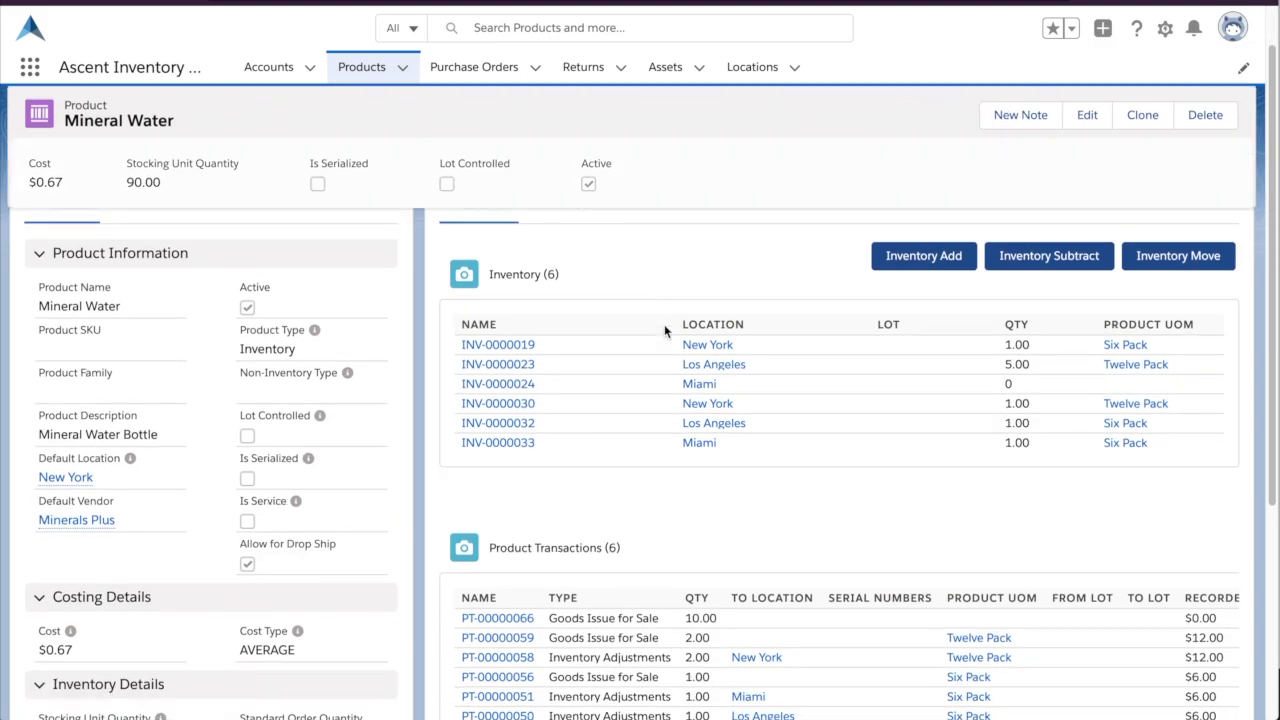
pyautogui.scroll(-1, 664, 331)
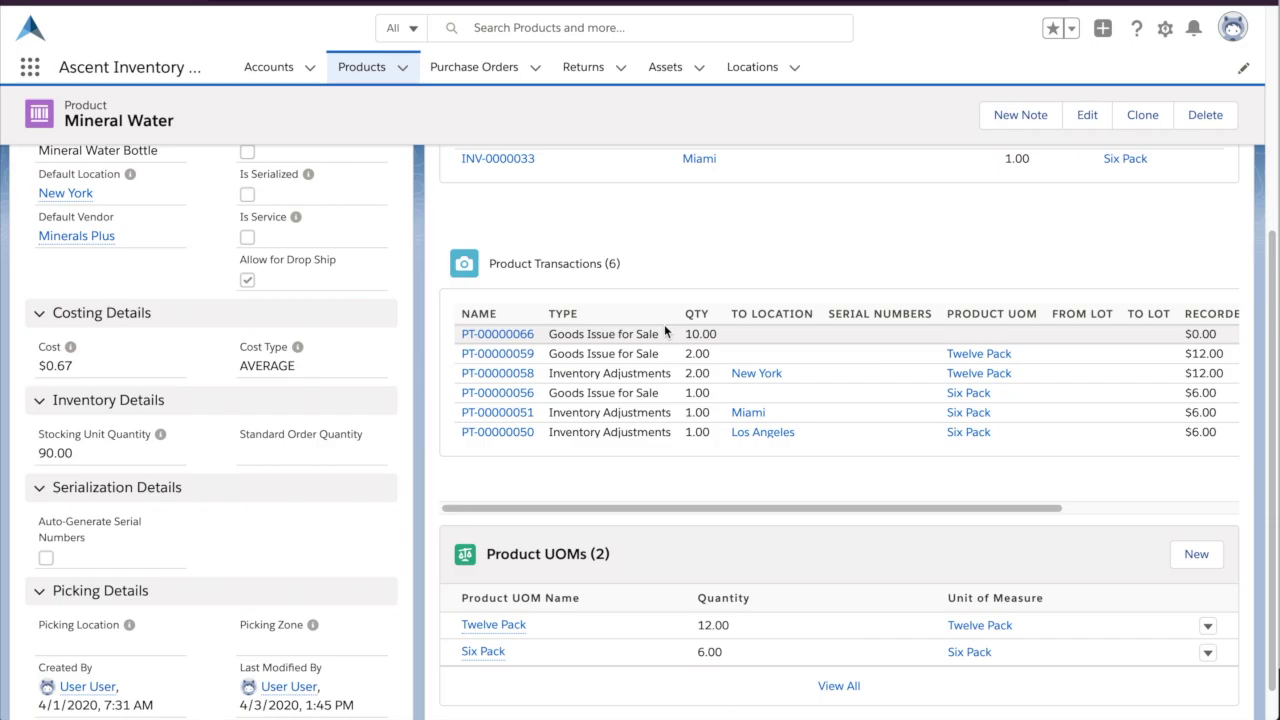
pyautogui.scroll(3, 529, 308)
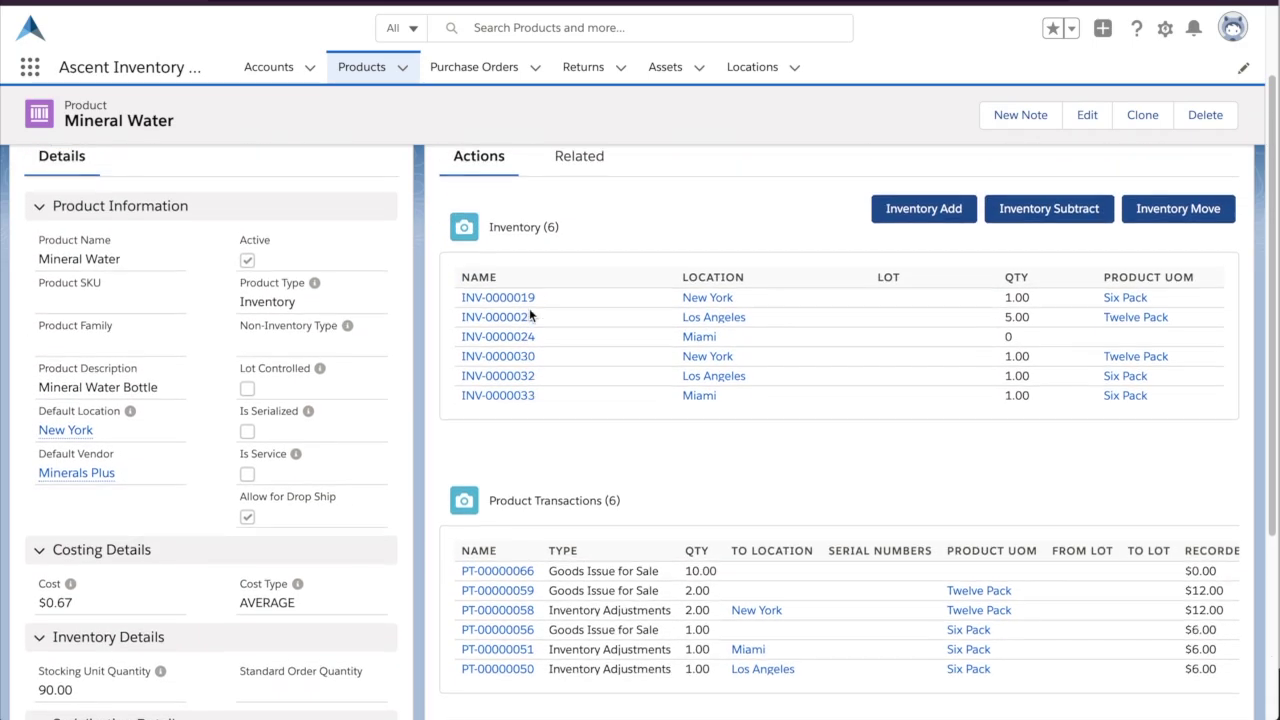
pyautogui.scroll(2, 529, 310)
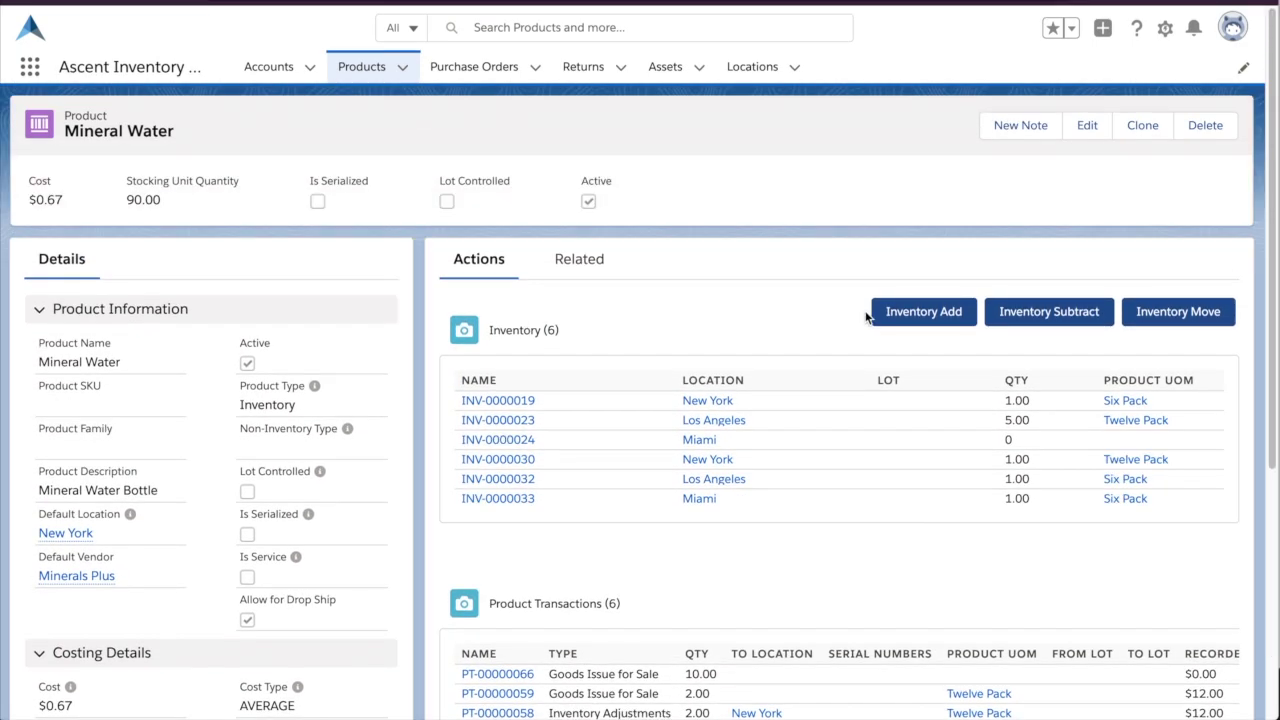
# - Start an inventory addition for Mineral Water with reason code Demo/Loaner and product UOM Twelve Pack
pyautogui.click(900, 303)
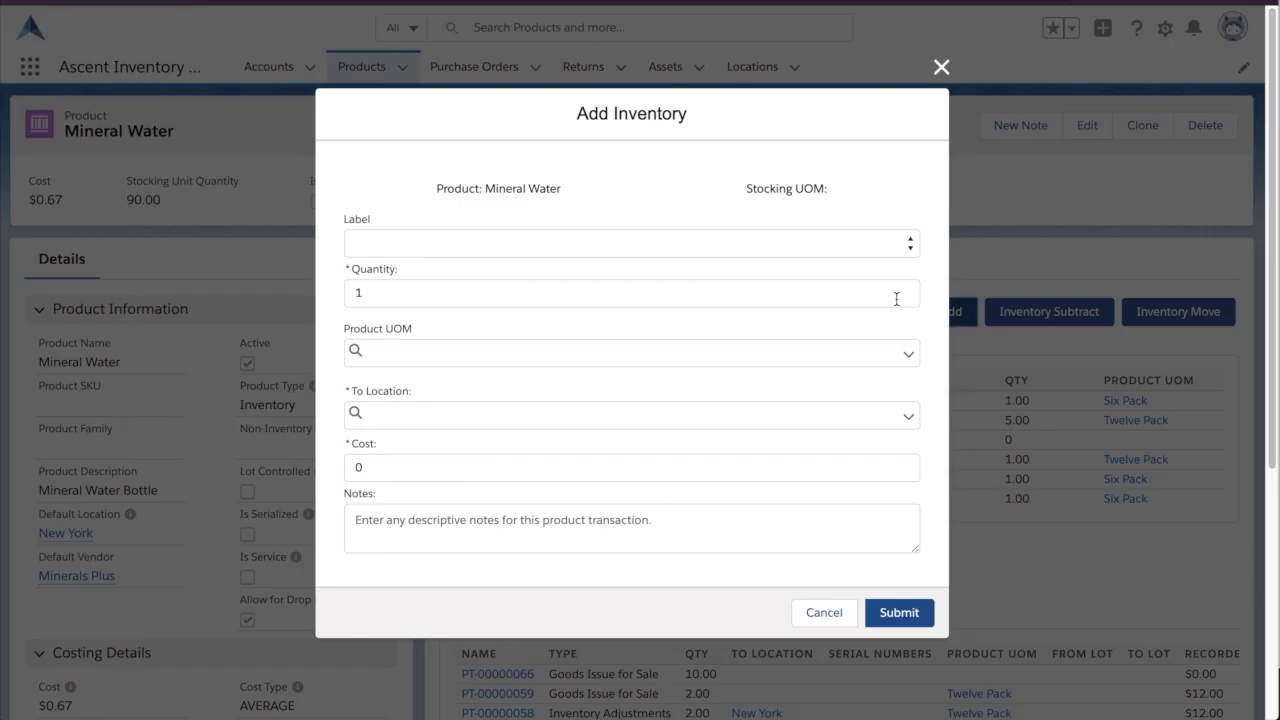
pyautogui.click(406, 354)
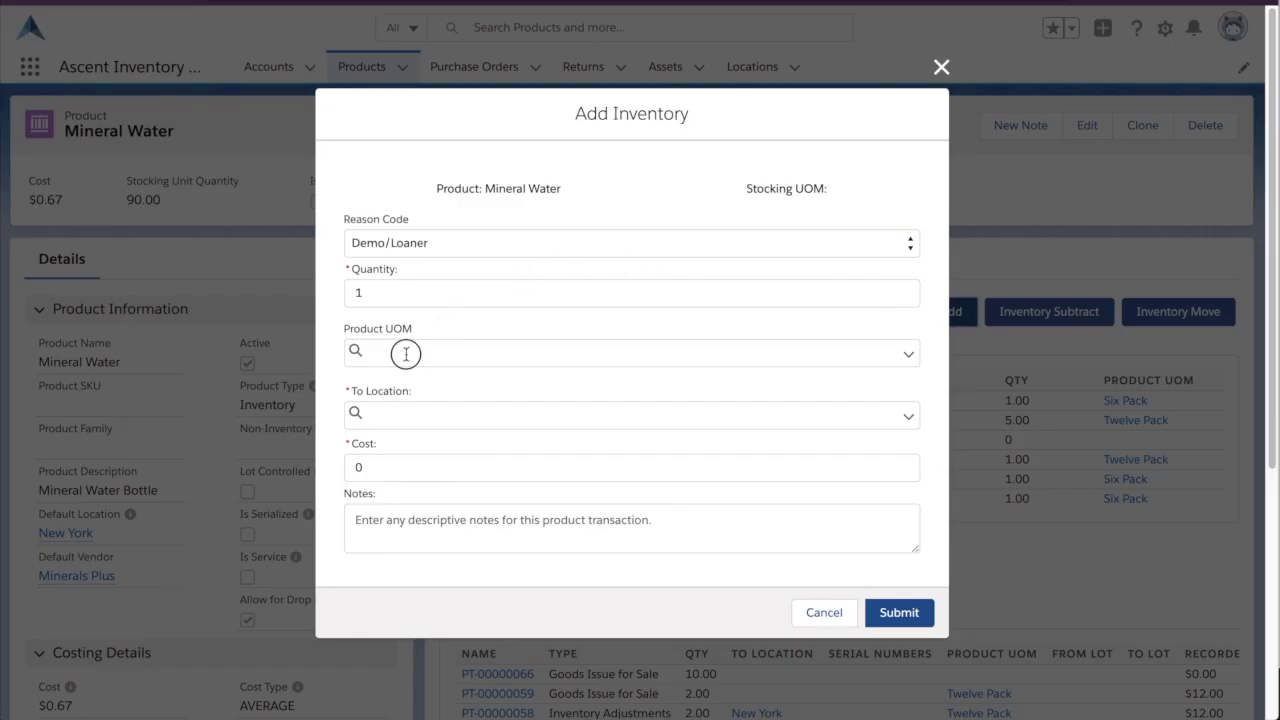
pyautogui.click(376, 409)
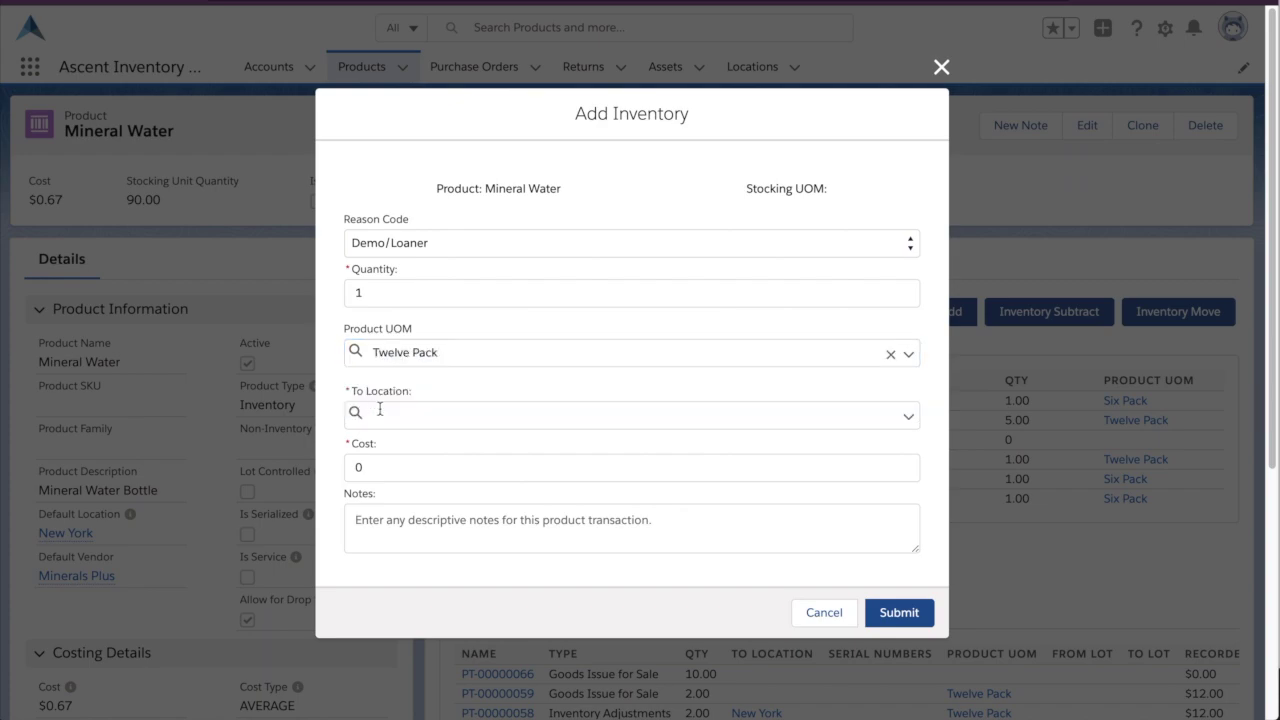
# - Set the addition's destination location to Miami and its cost to 5, and submit it
pyautogui.click(379, 409)
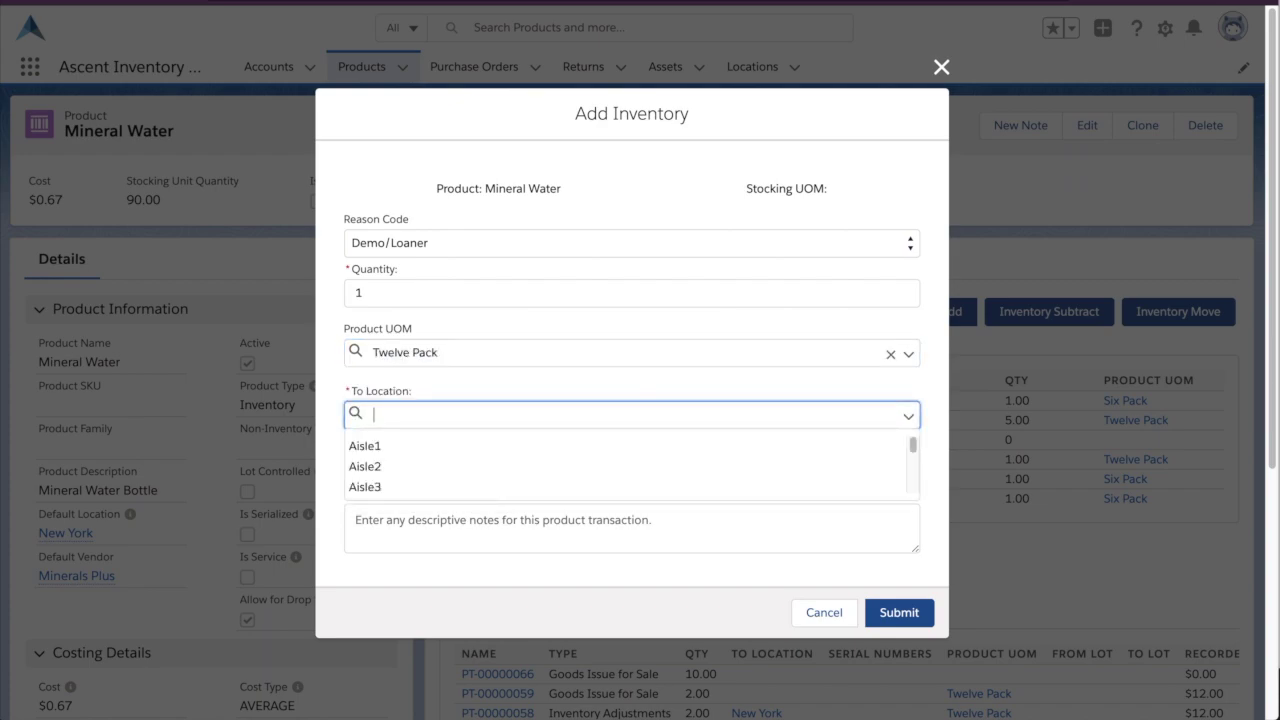
pyautogui.write('miam')
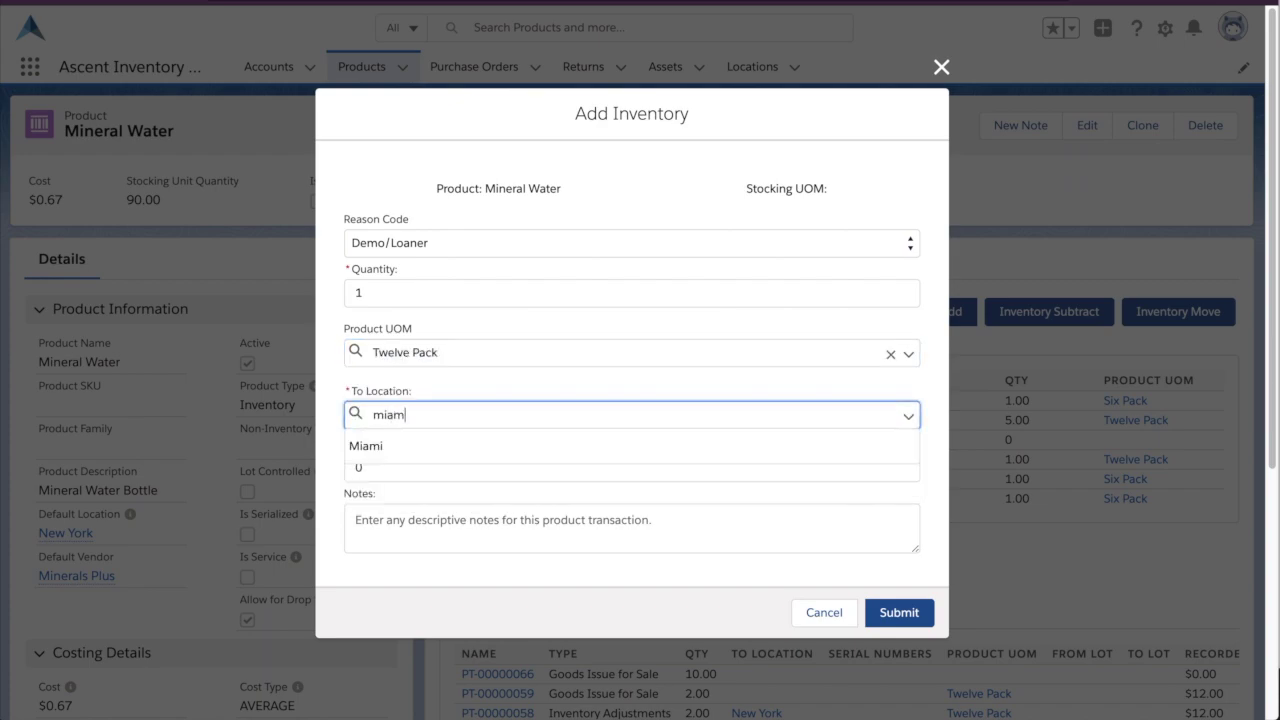
pyautogui.click(420, 445)
pyautogui.click(524, 476)
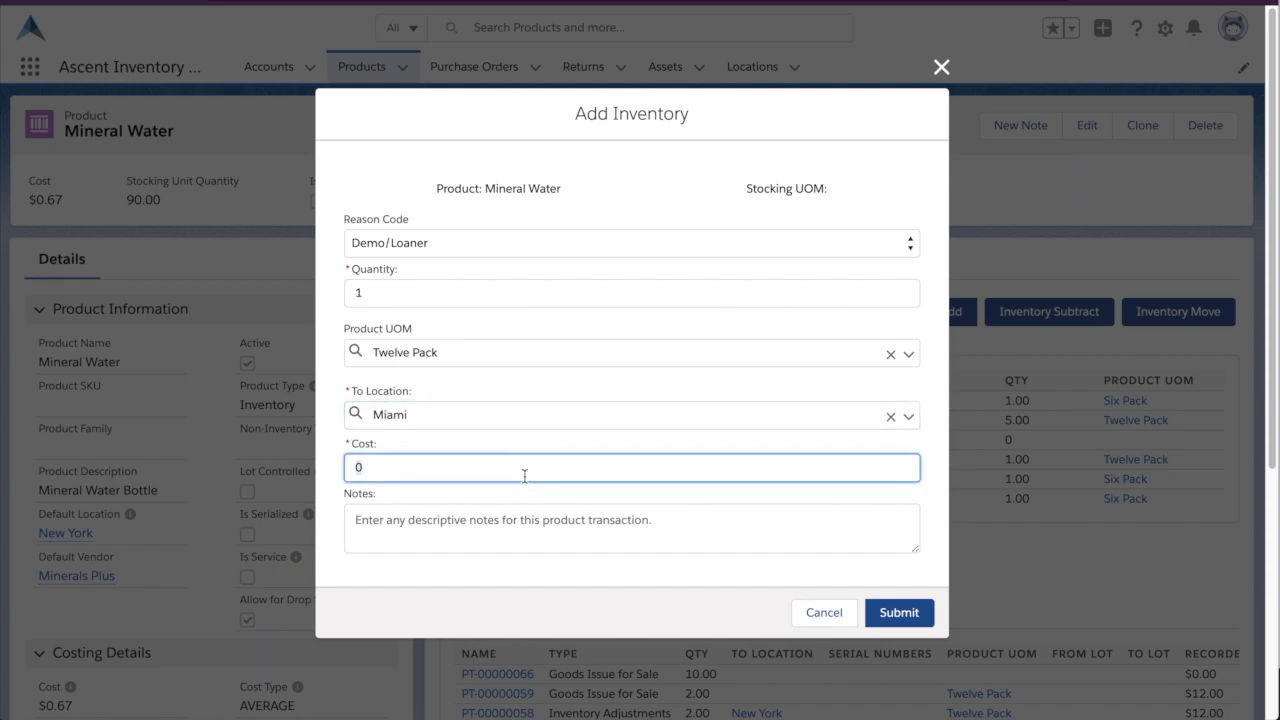
pyautogui.press('BackSpace')
pyautogui.write('50')
pyautogui.press('BackSpace')
pyautogui.click(900, 614)
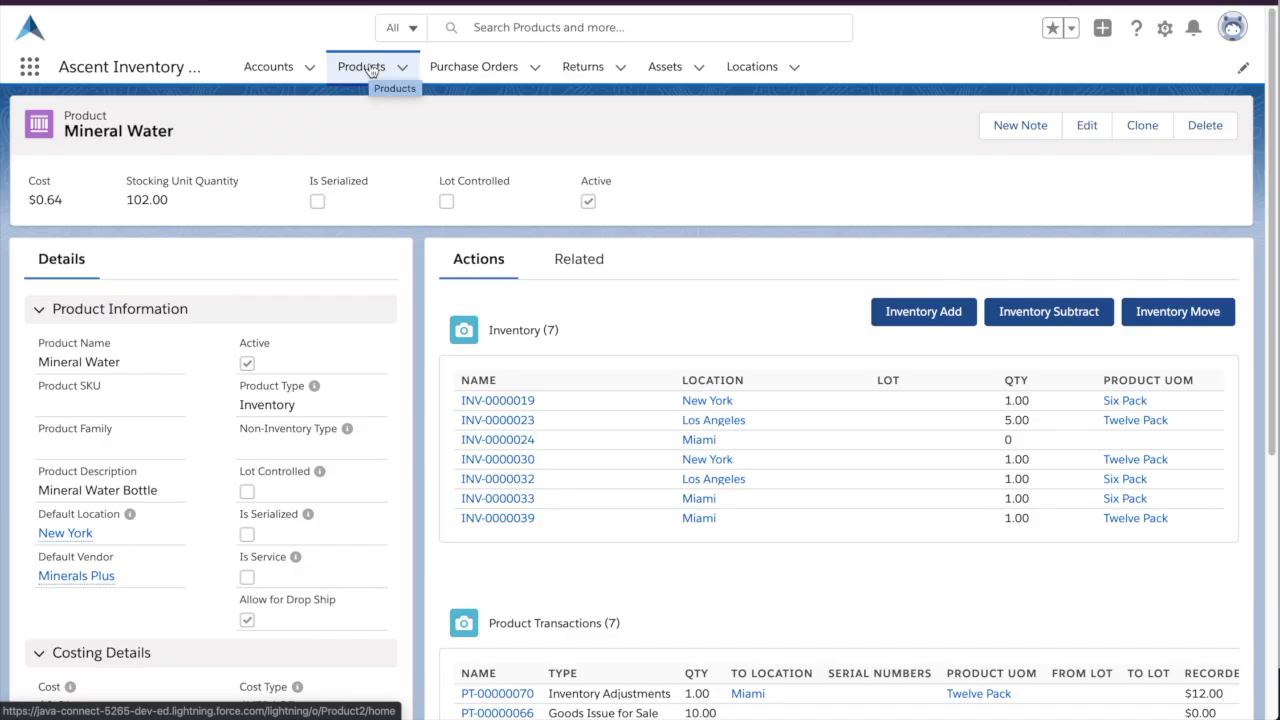
# - Open the Mineral Oil product and review its inventory by location and its lots
pyautogui.click(368, 68)
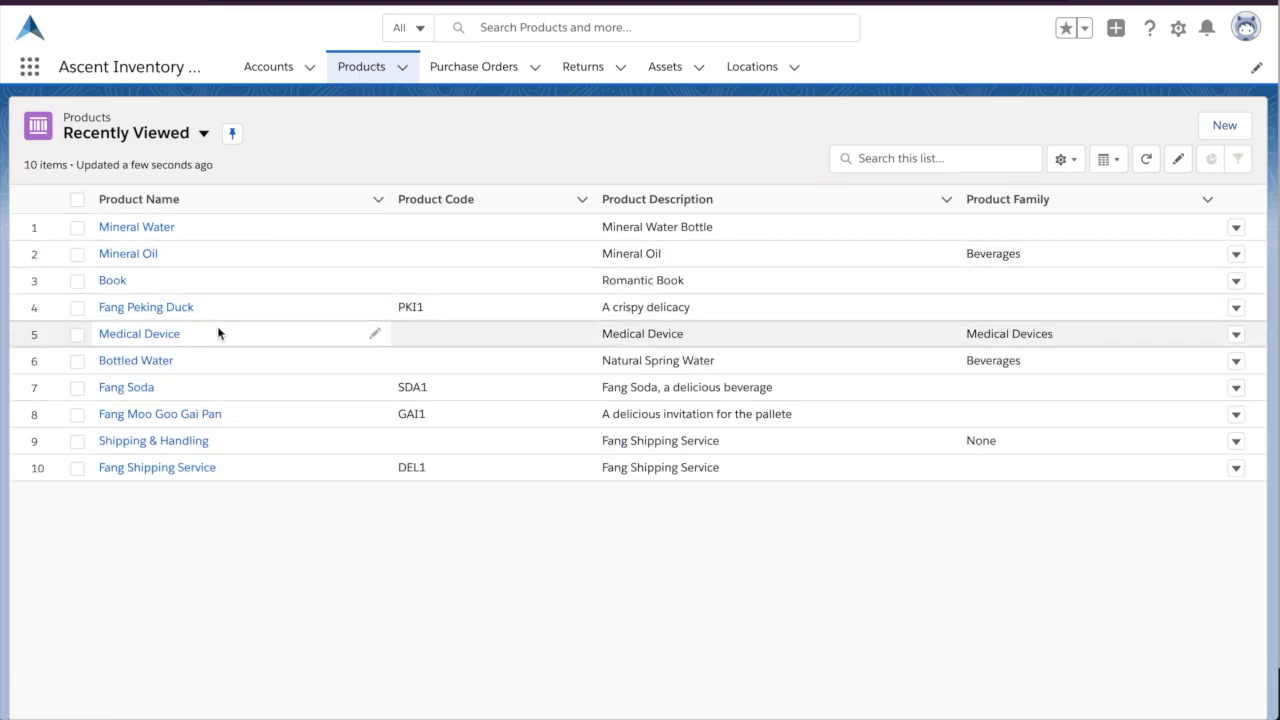
pyautogui.click(130, 254)
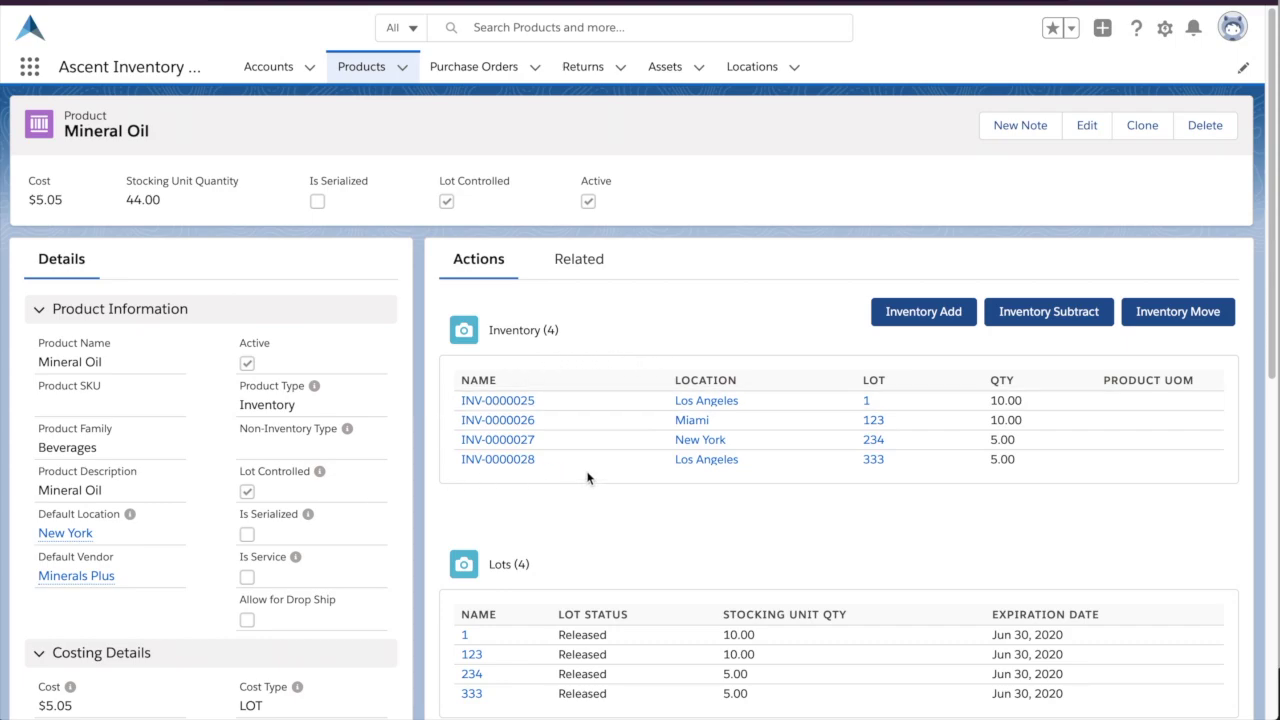
pyautogui.scroll(-1, 588, 478)
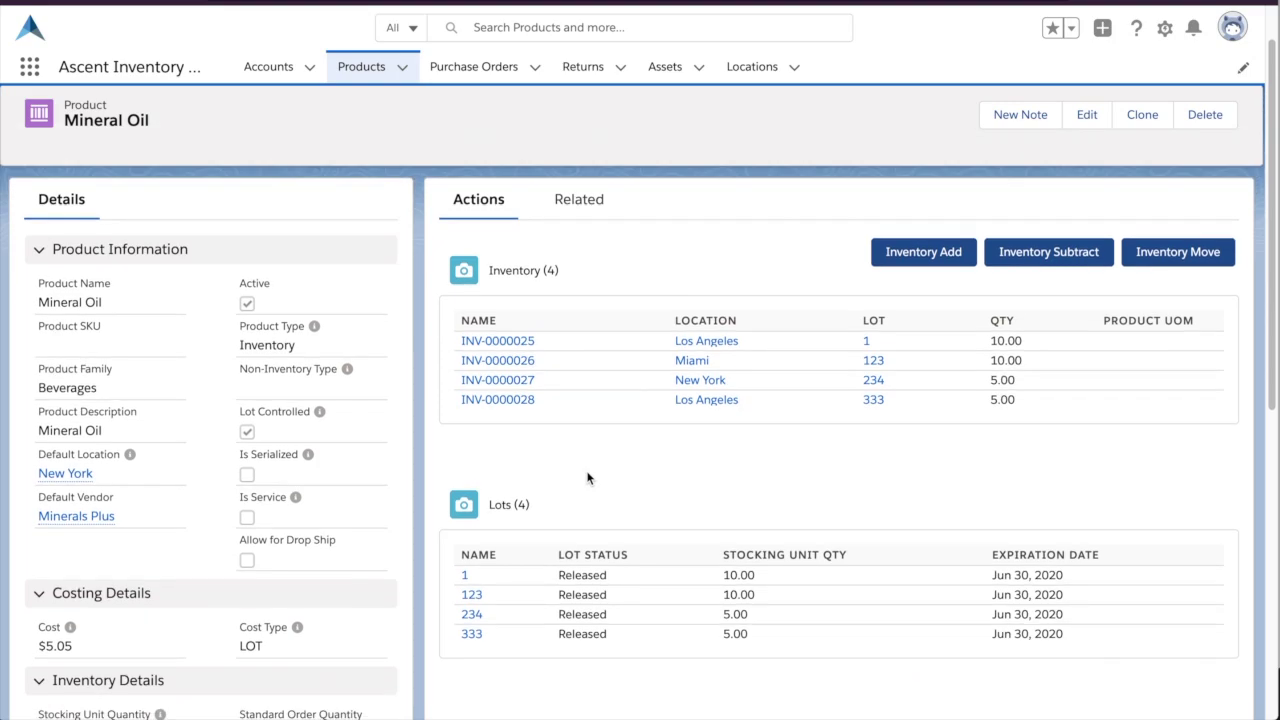
pyautogui.scroll(-1, 588, 478)
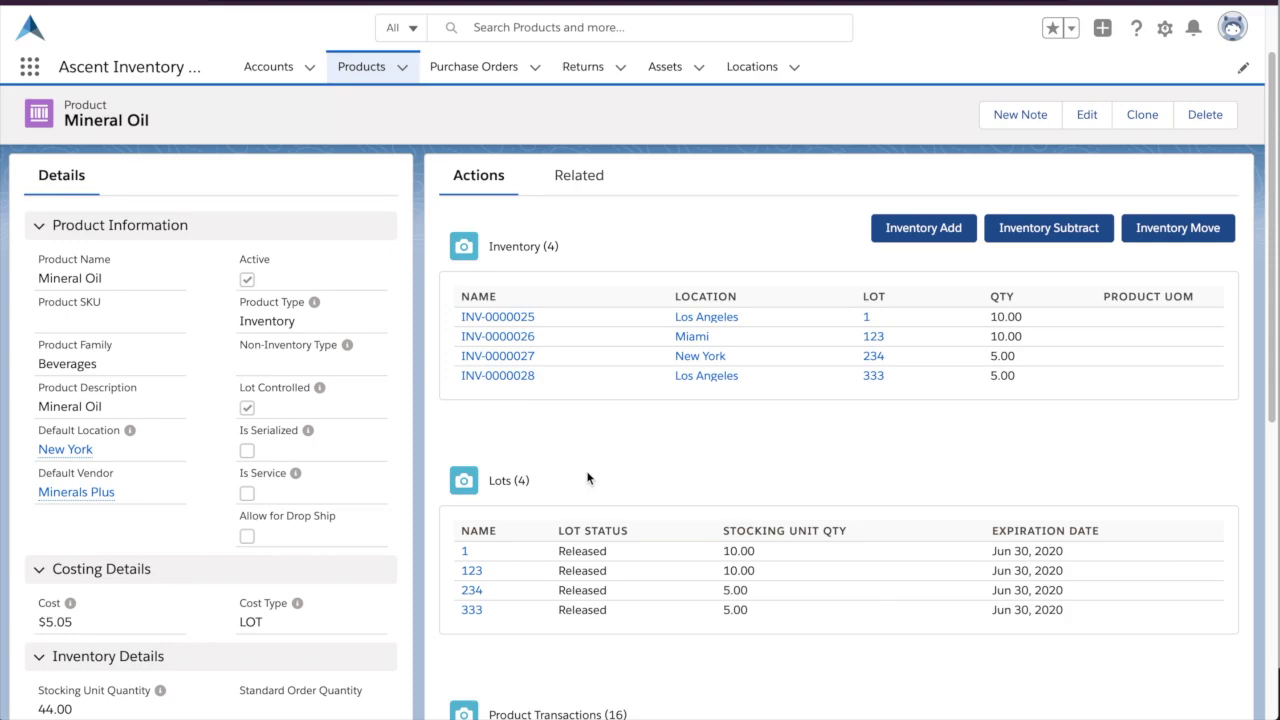
pyautogui.scroll(1, 588, 478)
# - Open Mineral Oil's lot 333 and review its related inventory and received purchase order lines
pyautogui.click(466, 691)
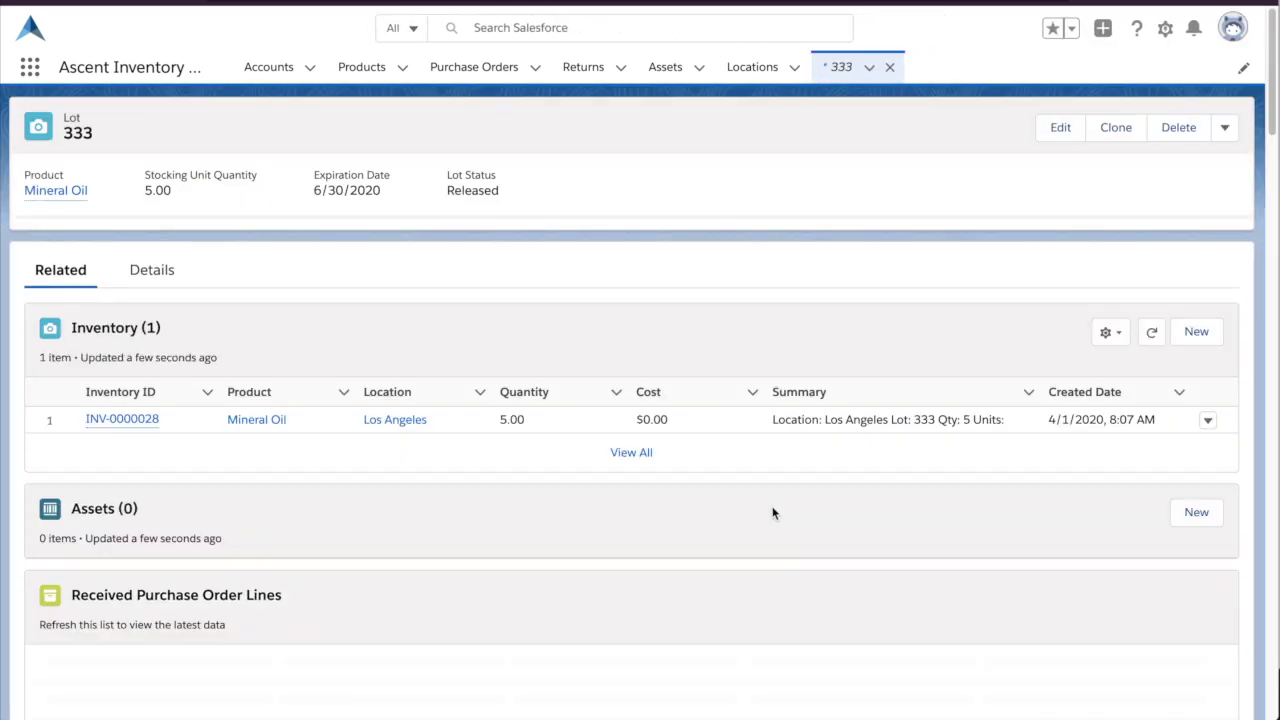
pyautogui.scroll(-2, 772, 513)
pyautogui.scroll(2, 772, 513)
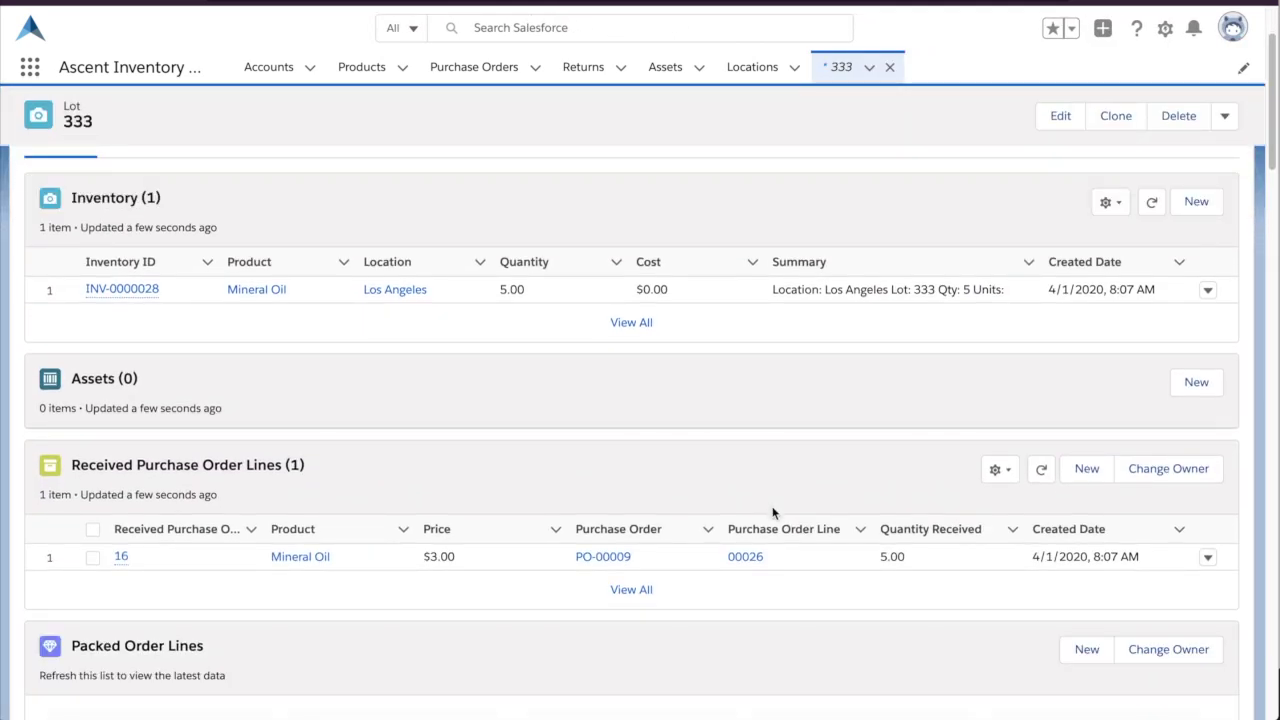
# - Open the purchase order linked to lot 333's received line and stage all of its available lines for receiving
pyautogui.click(616, 558)
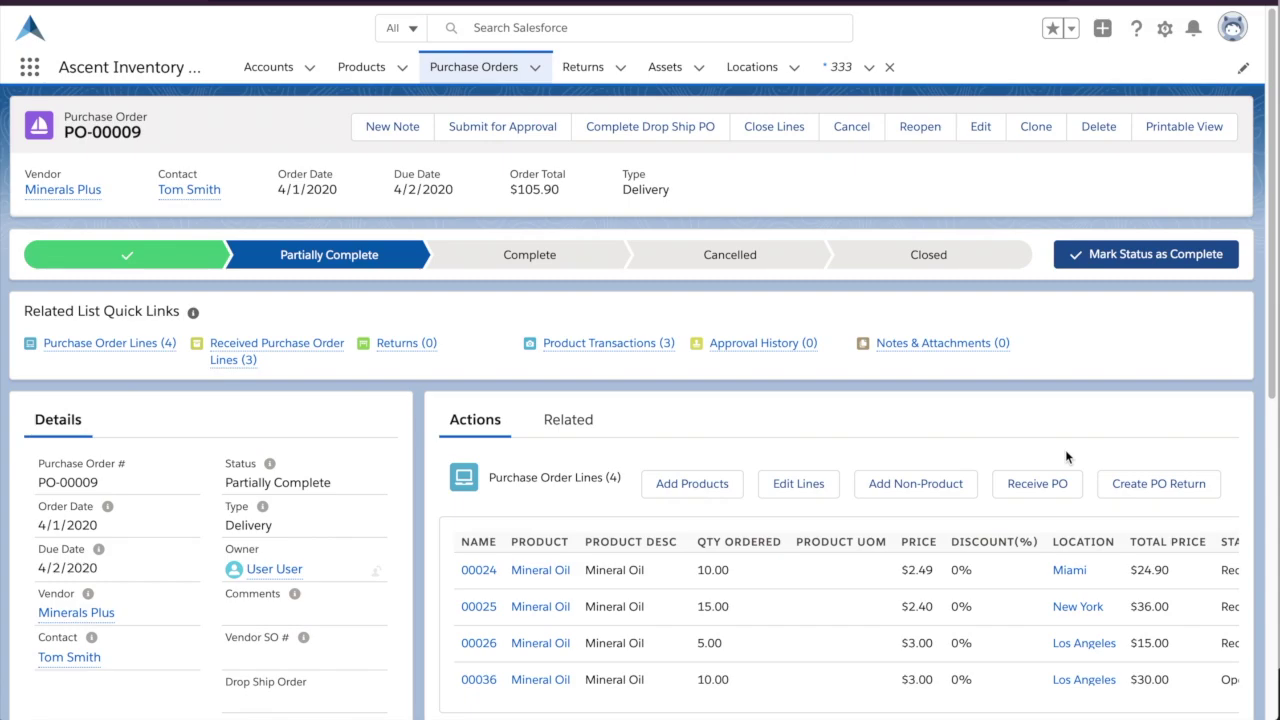
pyautogui.click(1055, 494)
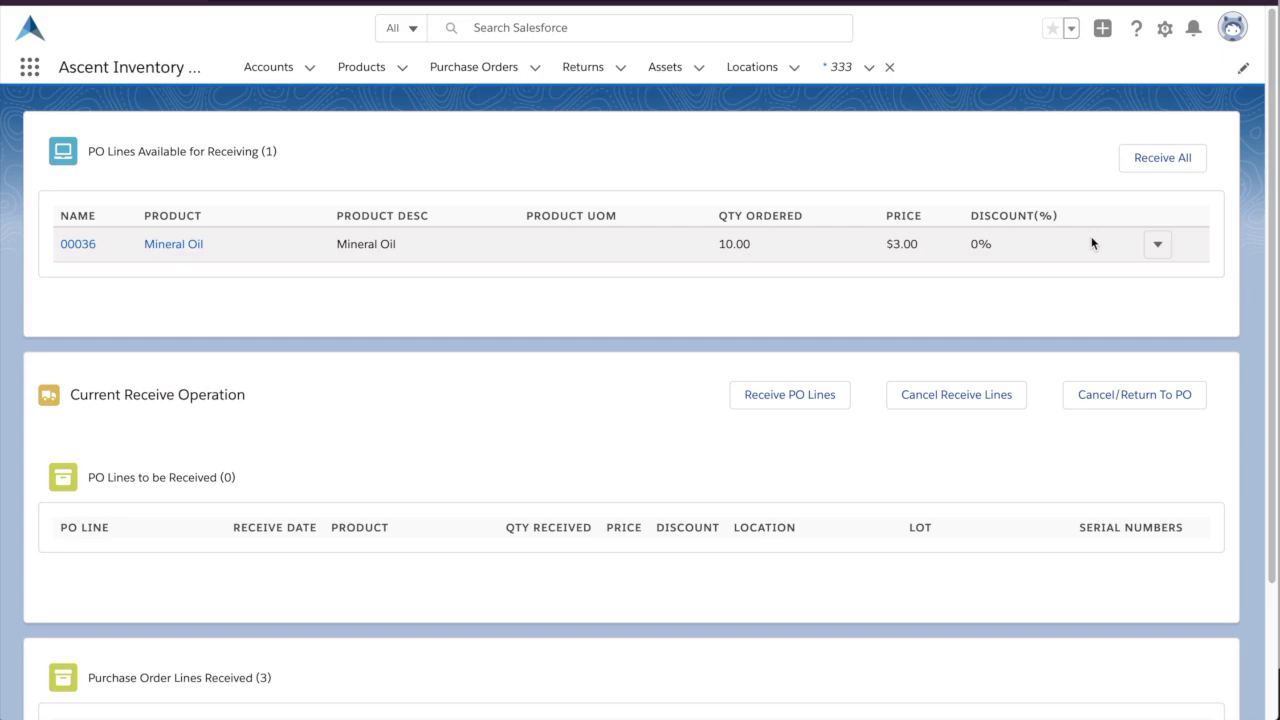
pyautogui.click(1149, 168)
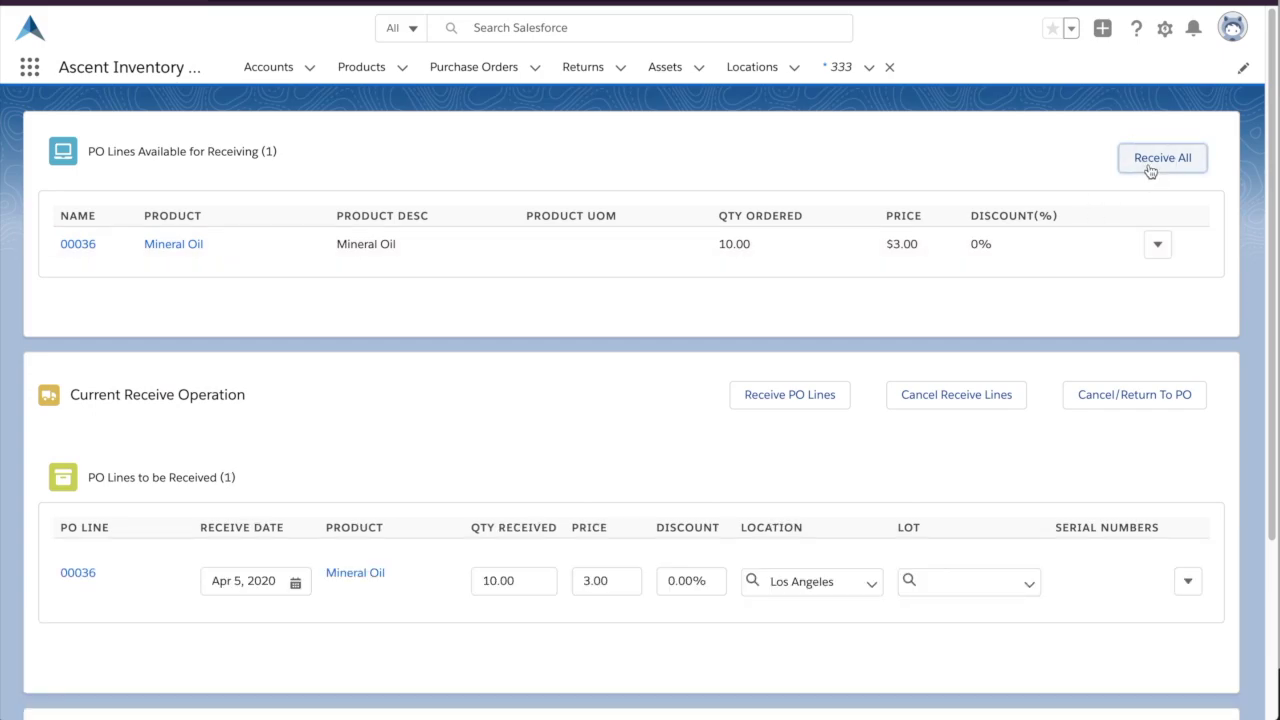
# - Create lot 39845729 for Mineral Oil on the staged line and receive the purchase order line
pyautogui.click(1030, 583)
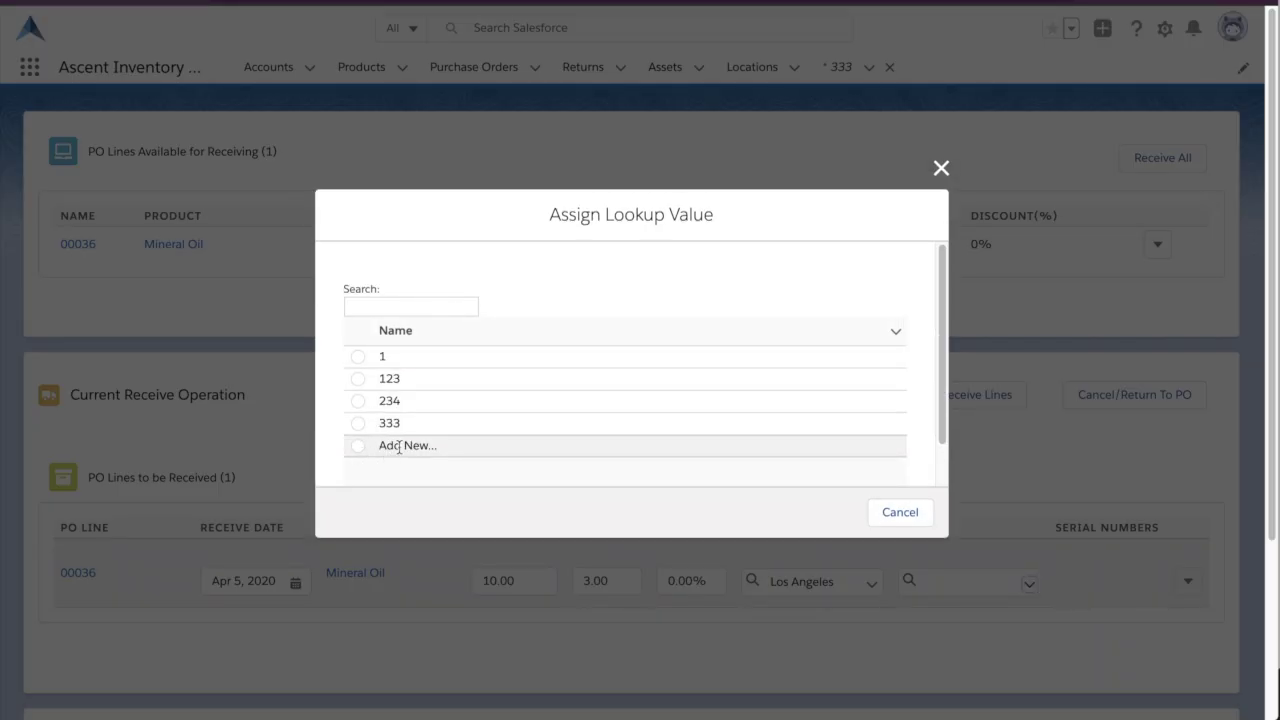
pyautogui.click(360, 445)
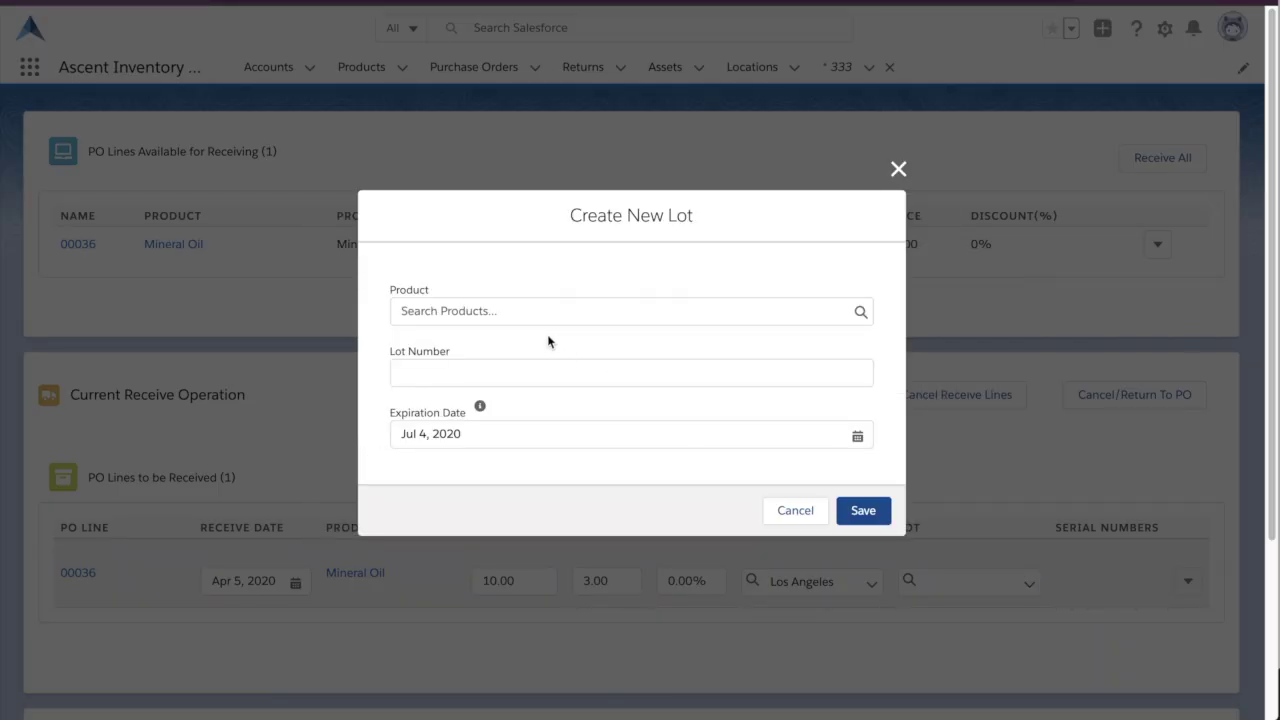
pyautogui.click(520, 317)
pyautogui.click(503, 369)
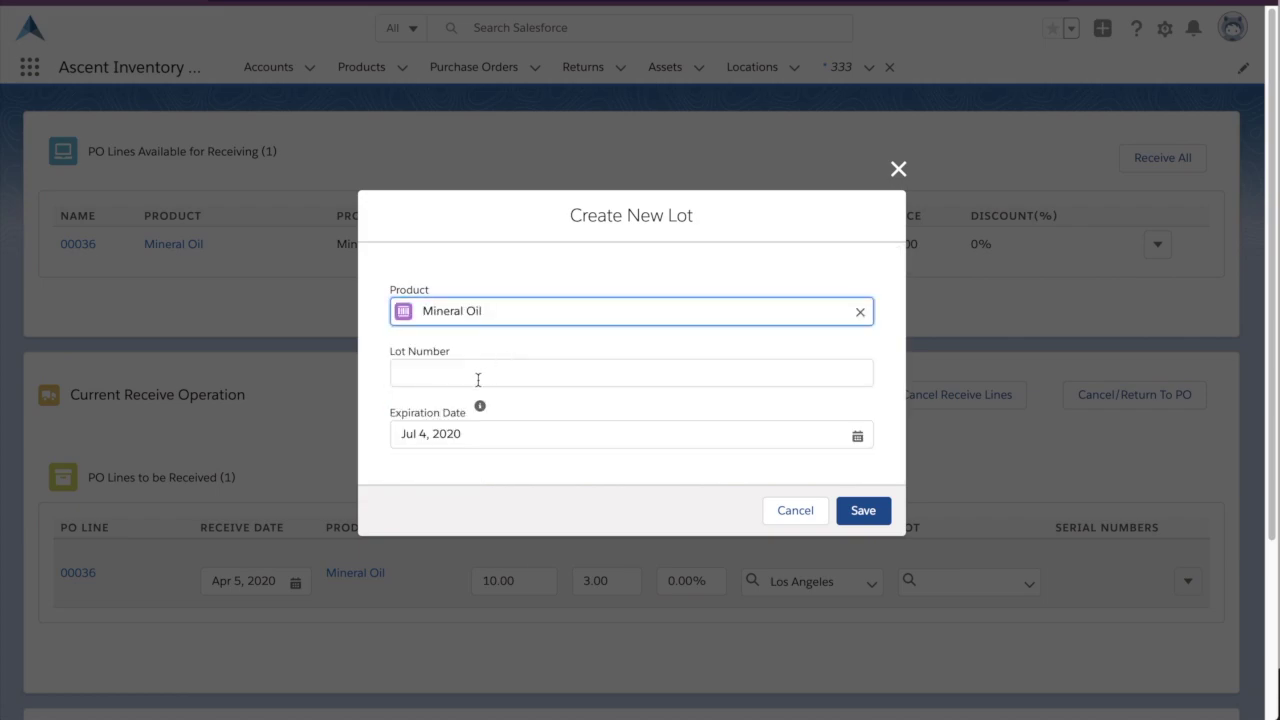
pyautogui.click(478, 376)
pyautogui.write('39845729')
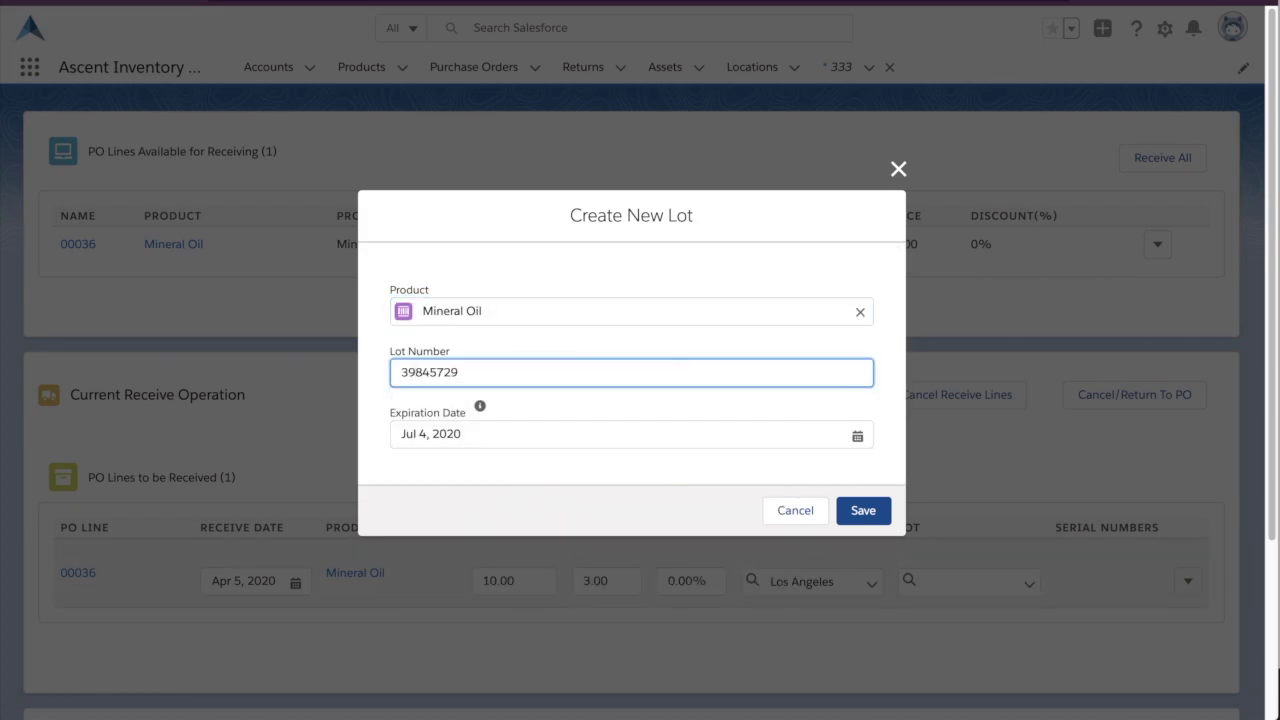
pyautogui.click(846, 516)
pyautogui.click(802, 406)
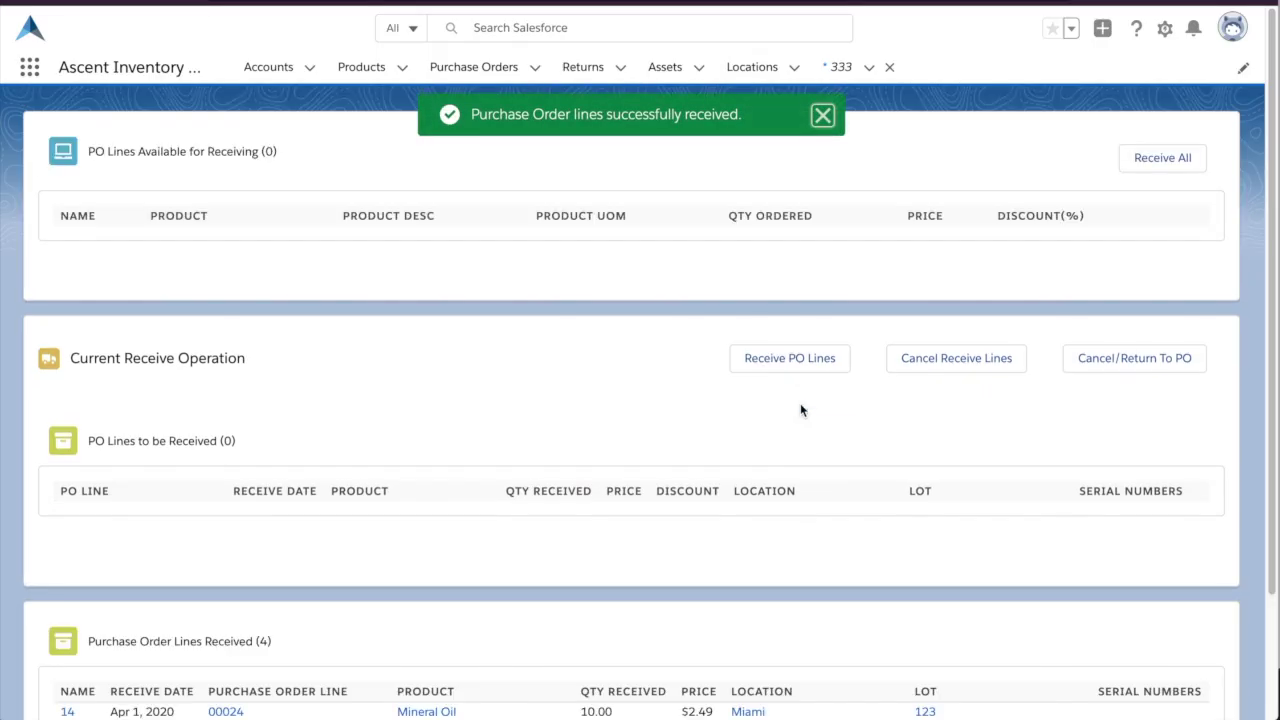
# - Open lot 333 from the received purchase order lines and examine its packed order lines, product transactions and lot history
pyautogui.scroll(-2, 900, 560)
pyautogui.click(922, 604)
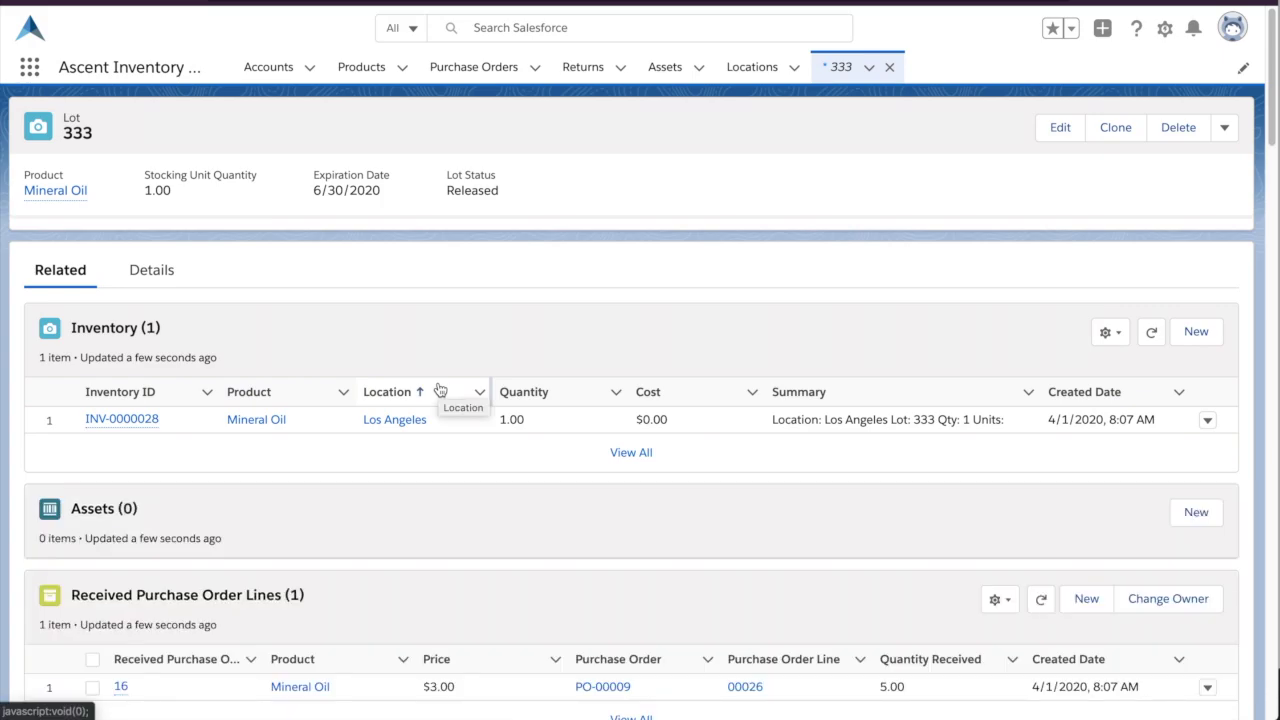
pyautogui.scroll(-2, 440, 390)
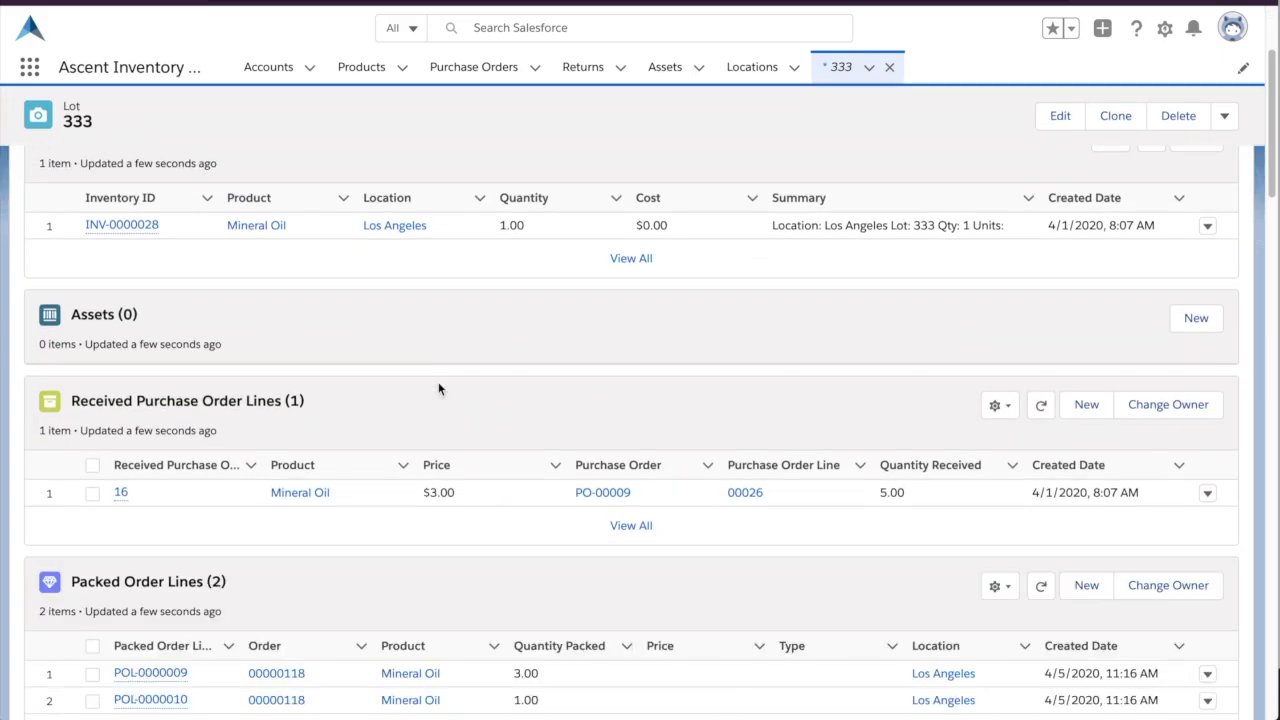
pyautogui.scroll(-1, 440, 390)
pyautogui.scroll(-4, 438, 388)
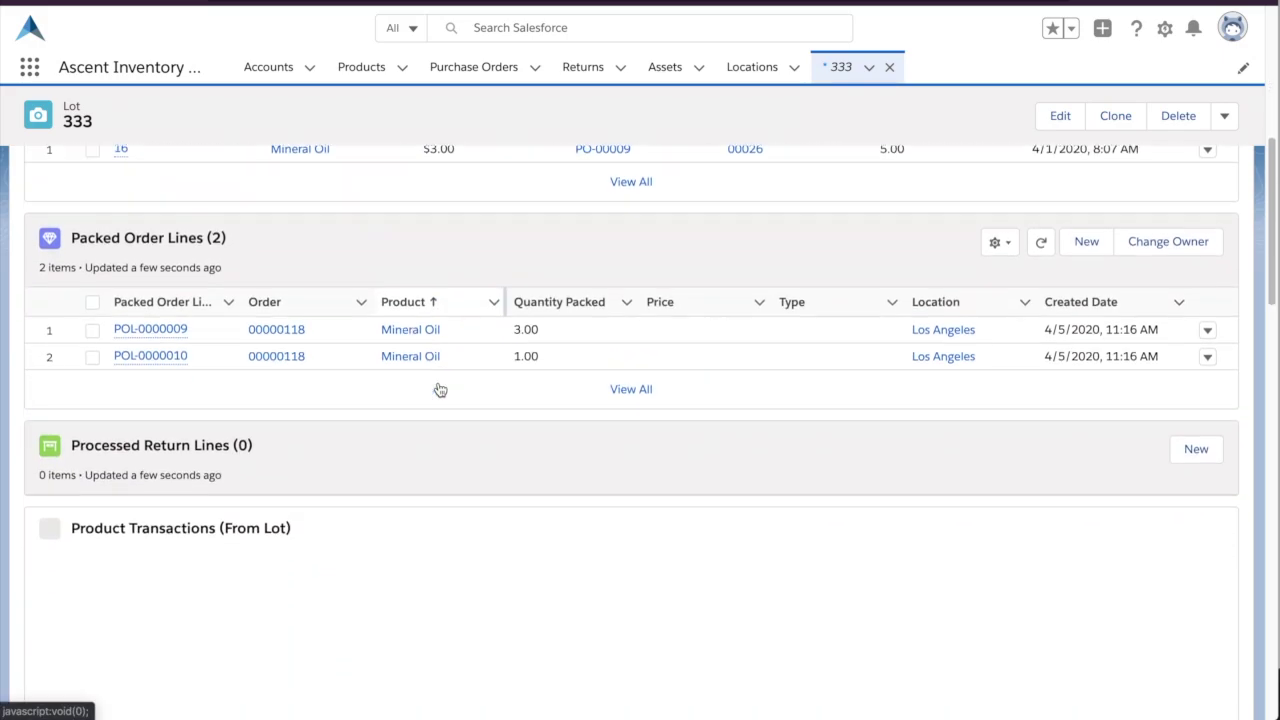
pyautogui.scroll(-4, 438, 388)
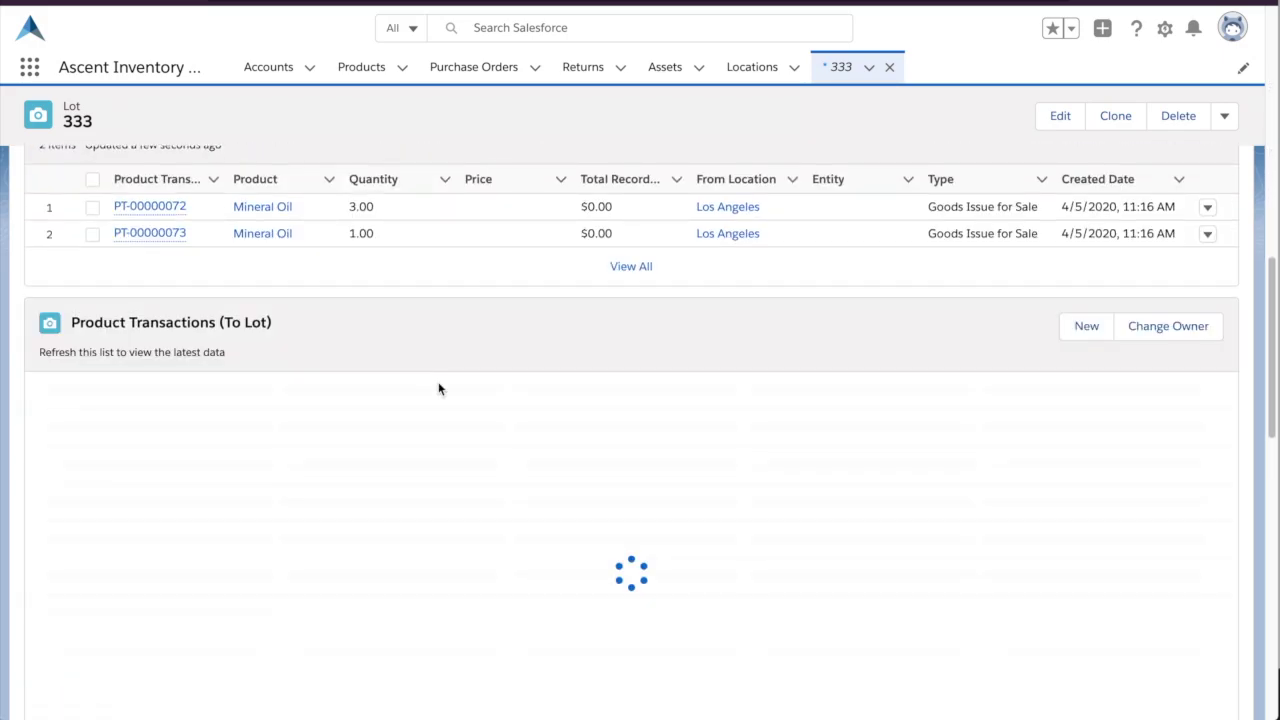
pyautogui.scroll(-3, 440, 390)
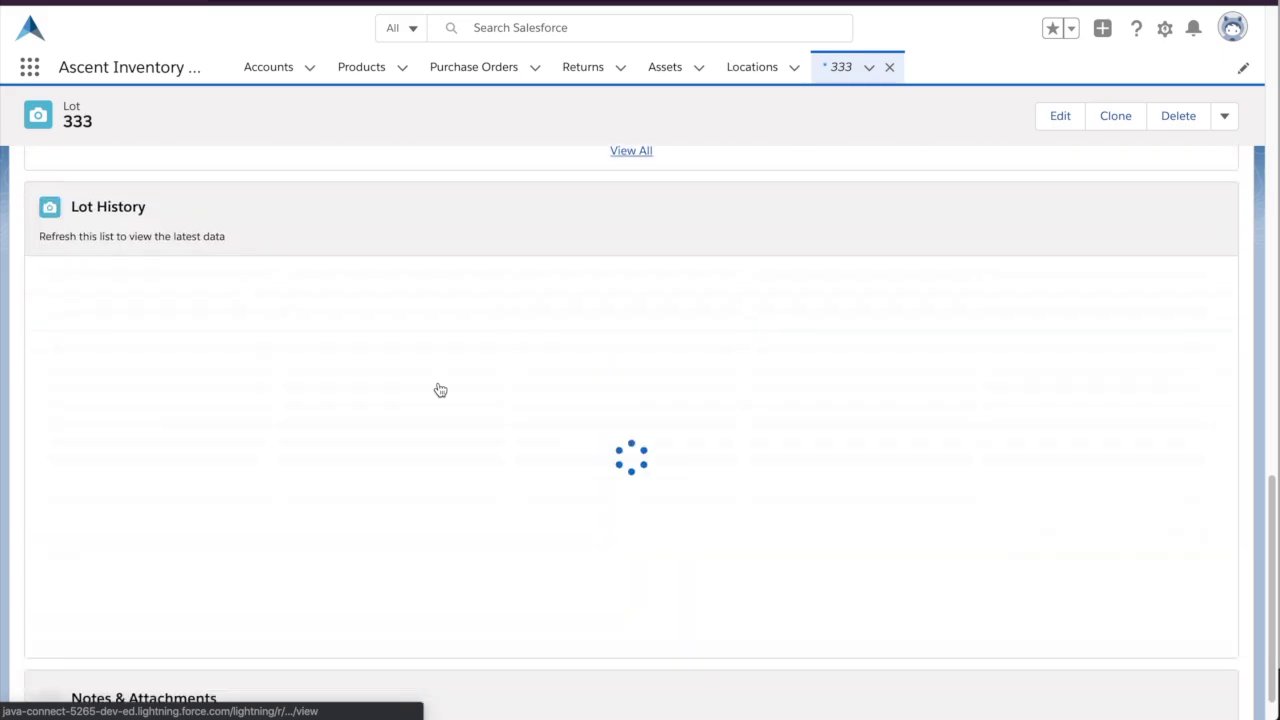
# - Check lot 333's picking ticket lines and lot history, and open the Medical Device product record
pyautogui.scroll(-2, 438, 388)
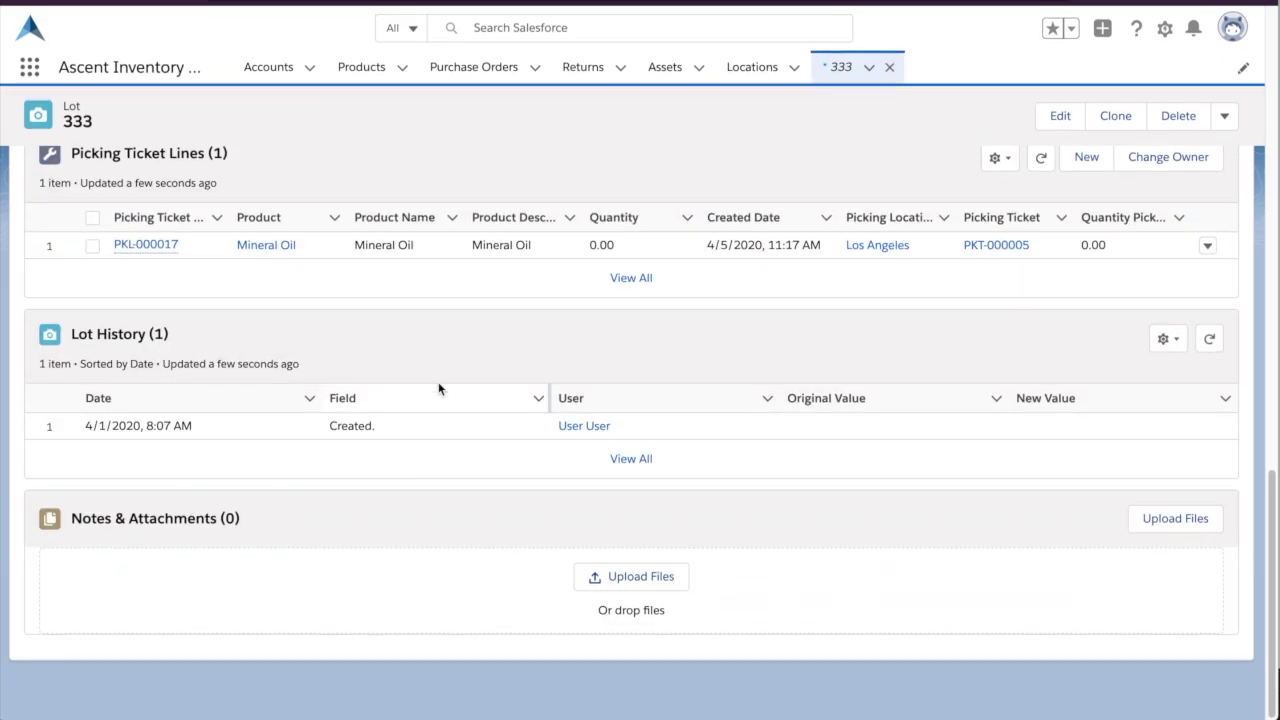
pyautogui.scroll(1, 690, 424)
pyautogui.click(364, 72)
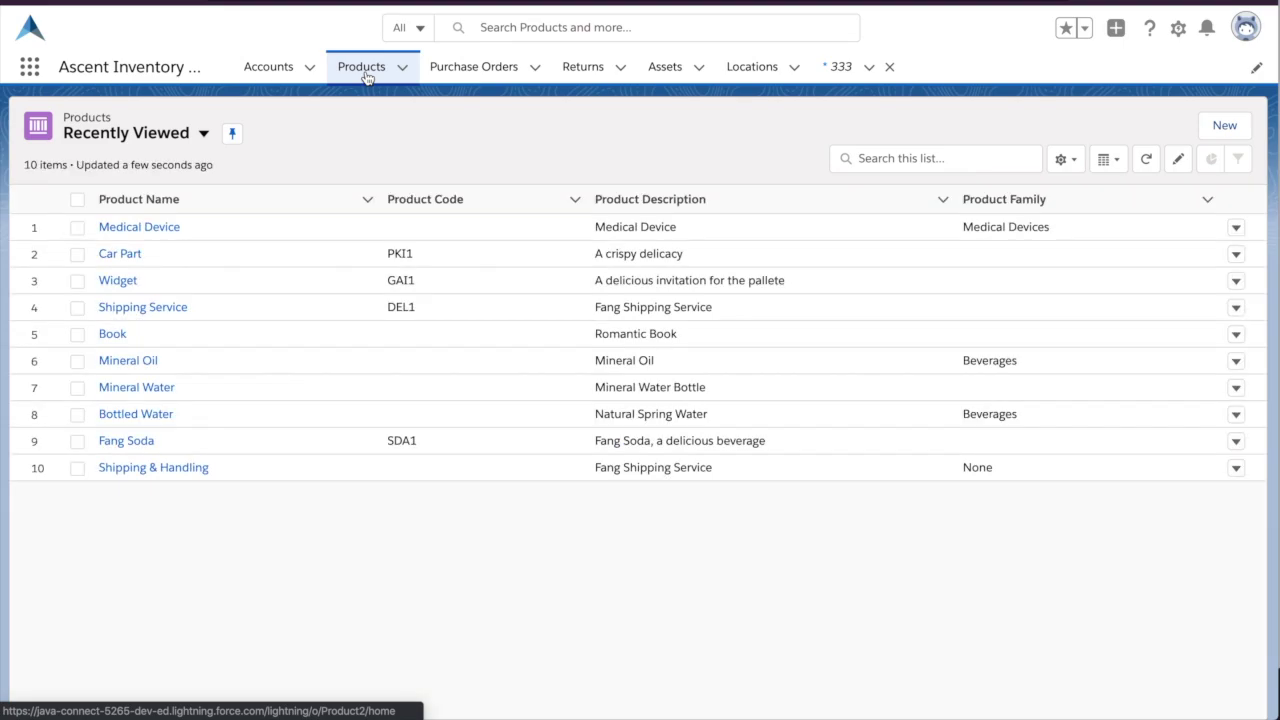
pyautogui.click(168, 228)
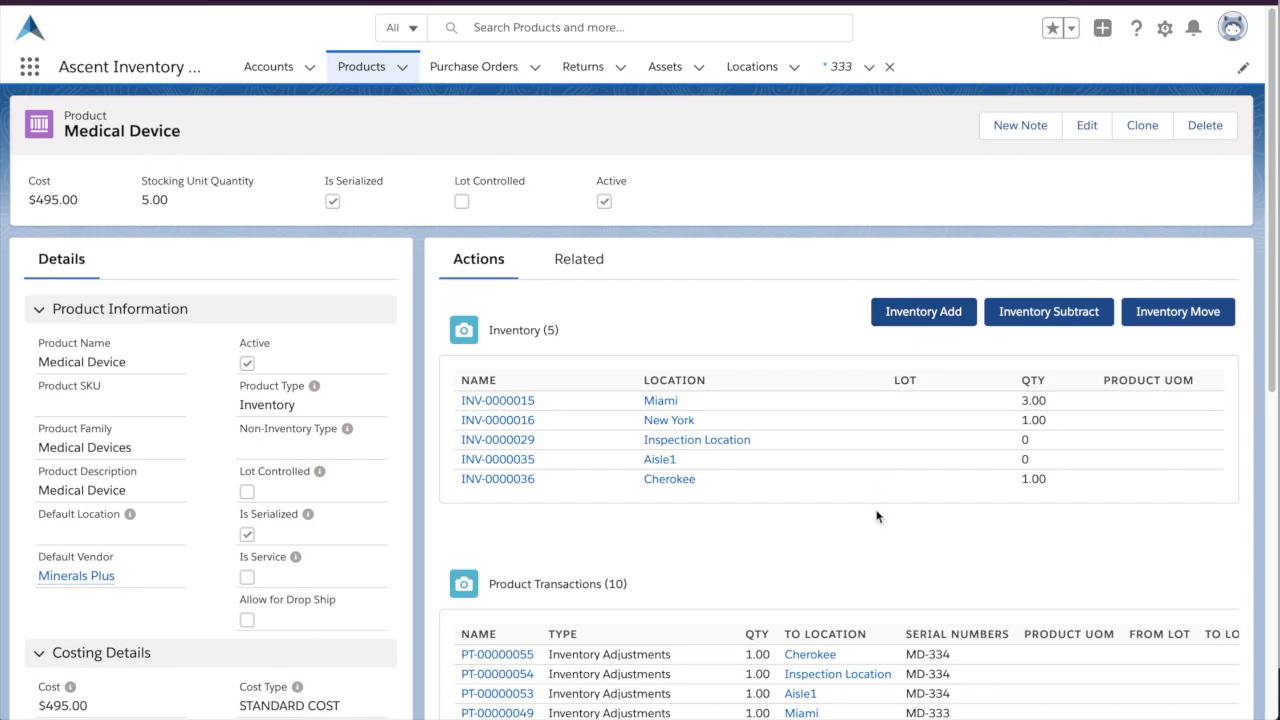
# - Examine Medical Device's product transactions with their serial numbers and its list of serialized assets
pyautogui.scroll(-3, 877, 516)
pyautogui.scroll(-1, 877, 516)
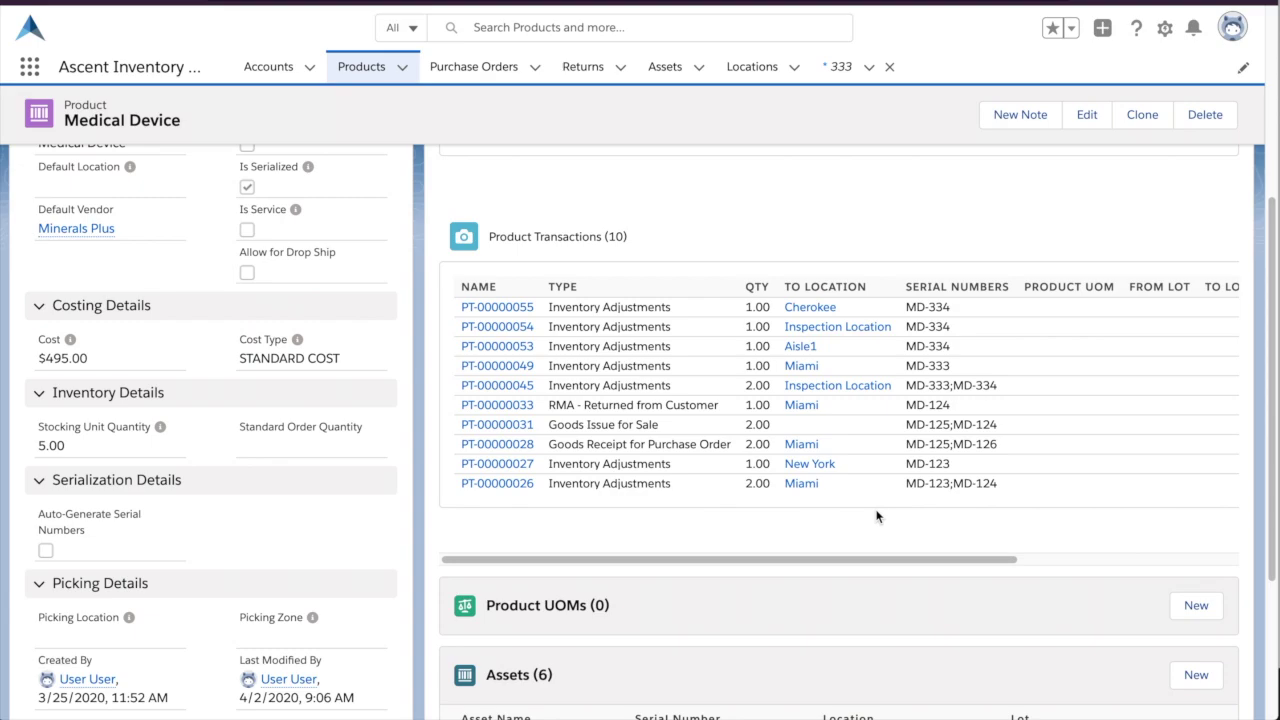
pyautogui.scroll(-4, 877, 516)
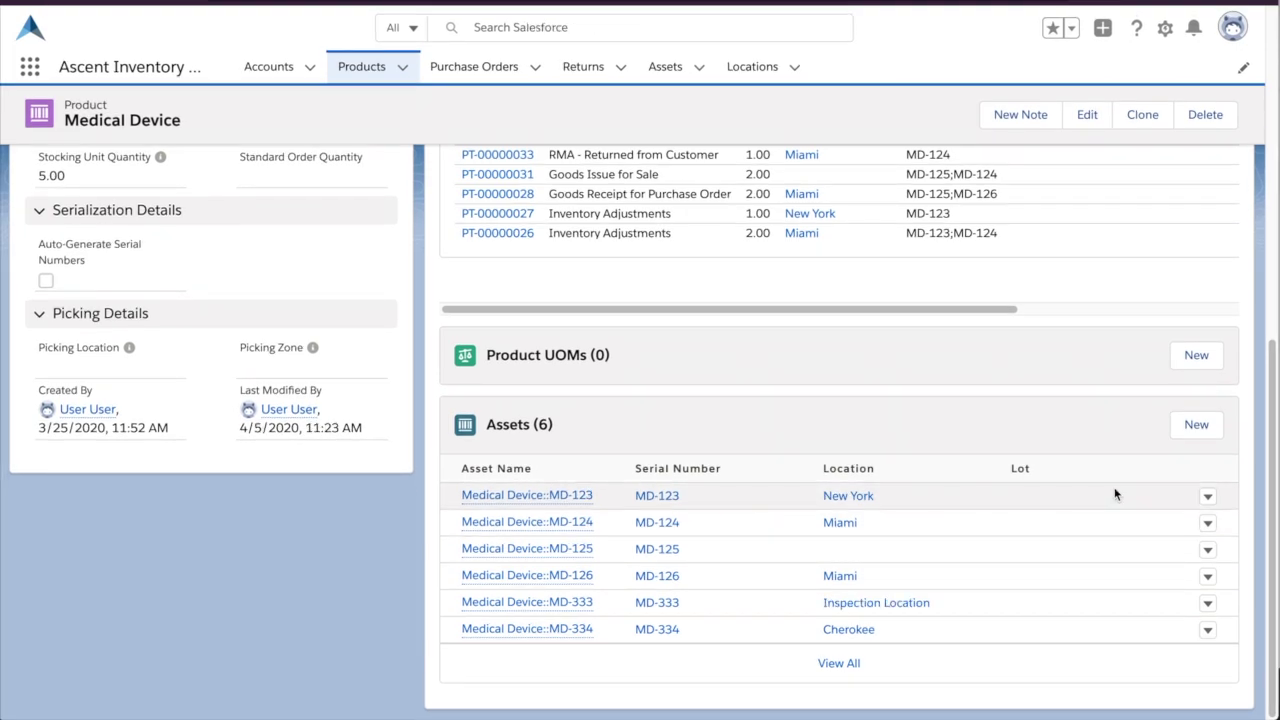
# - Start an inventory move for Medical Device from the Inspection Location stock with serial number MD-333
pyautogui.scroll(10, 1115, 494)
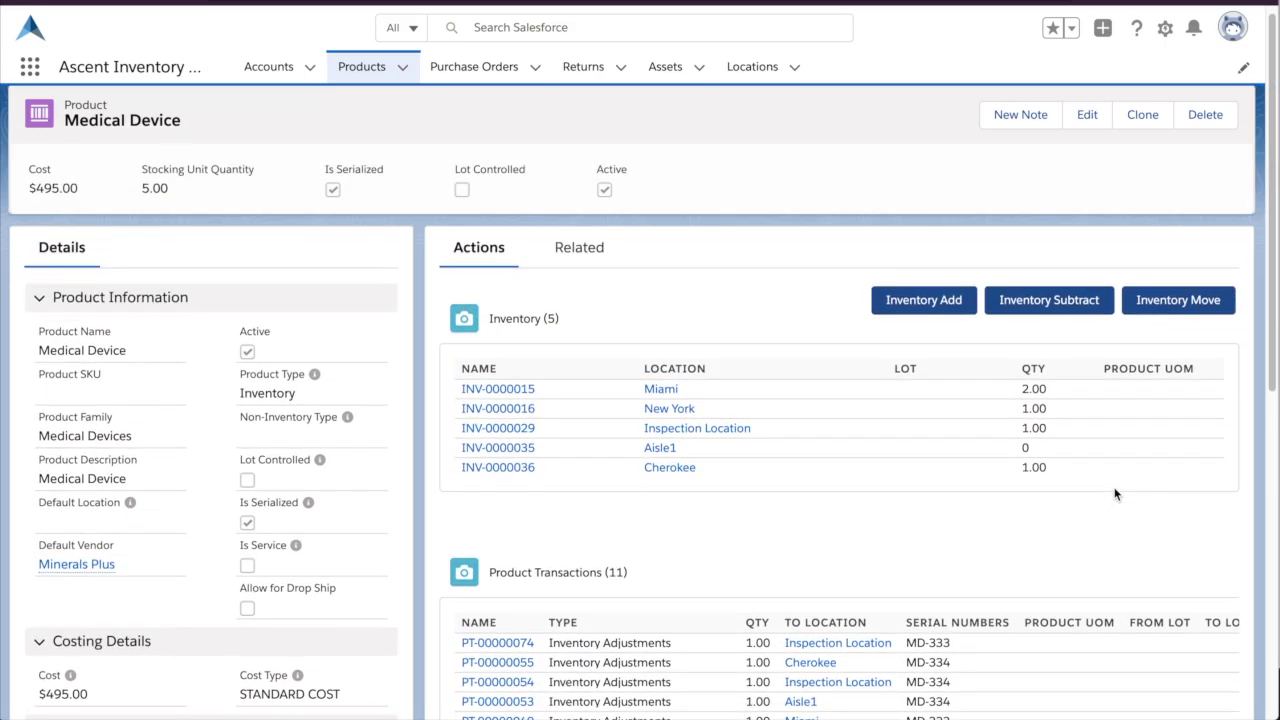
pyautogui.click(1183, 312)
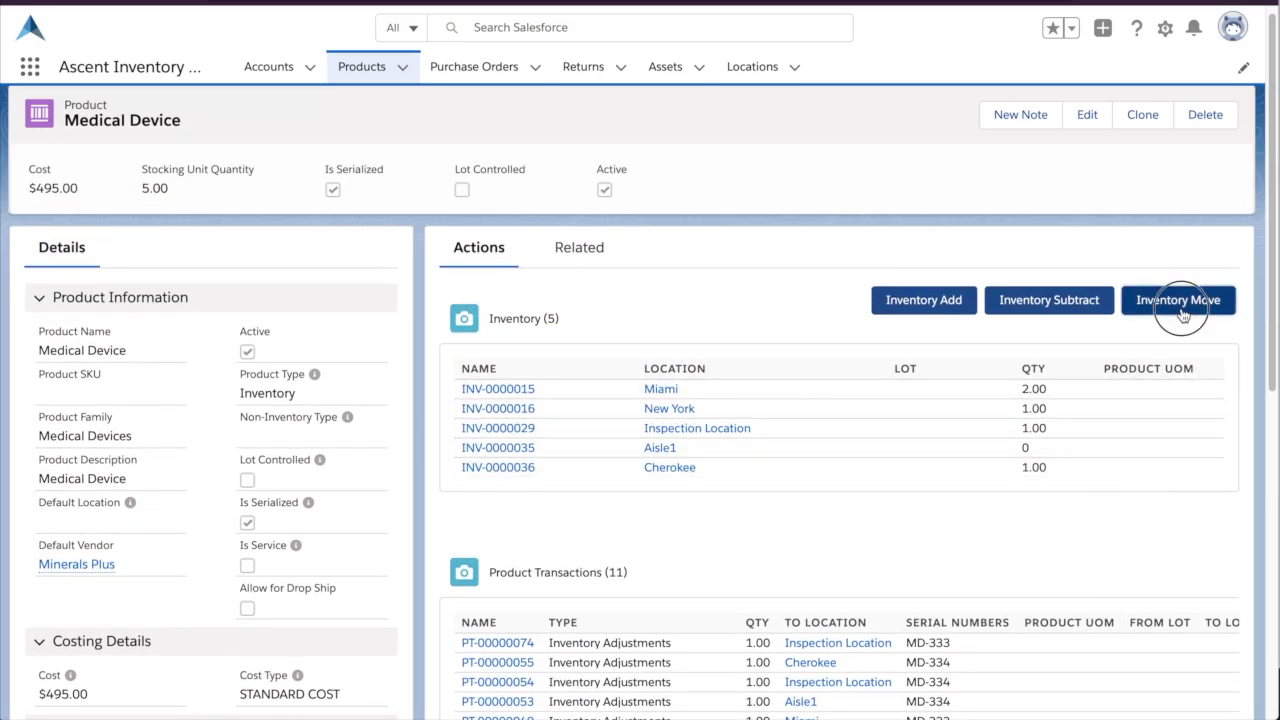
pyautogui.click(1049, 289)
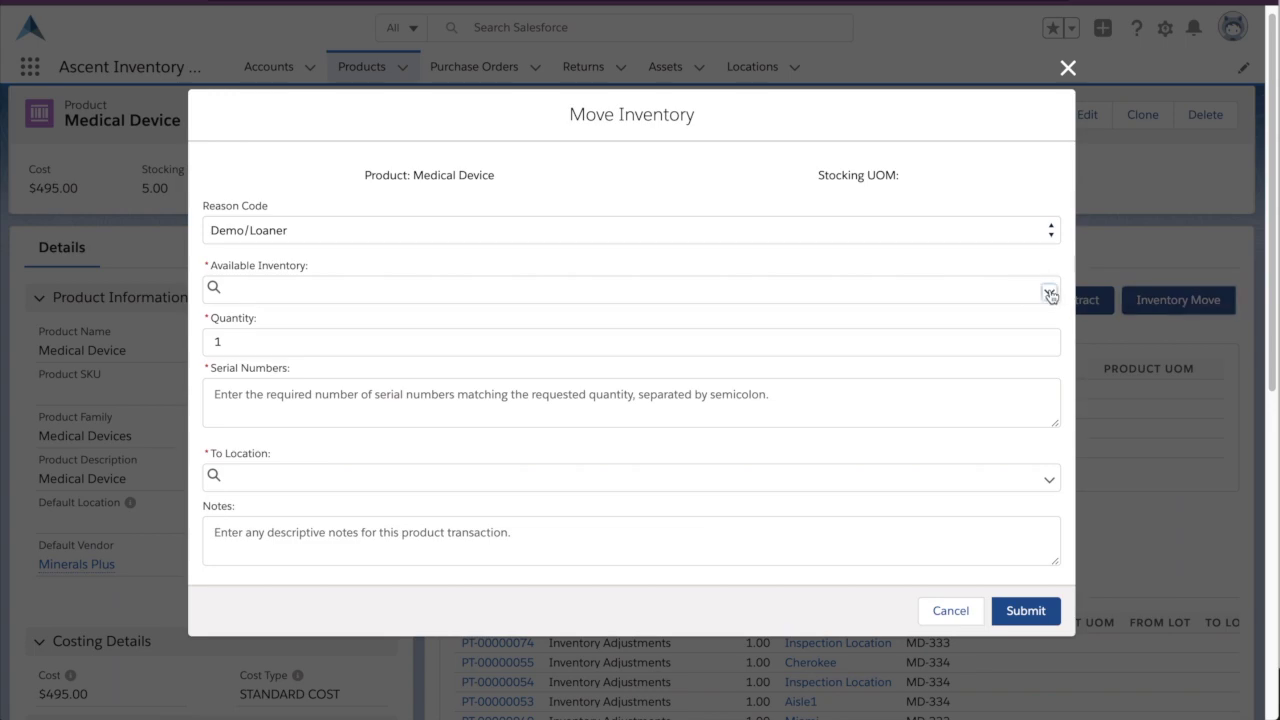
pyautogui.click(379, 395)
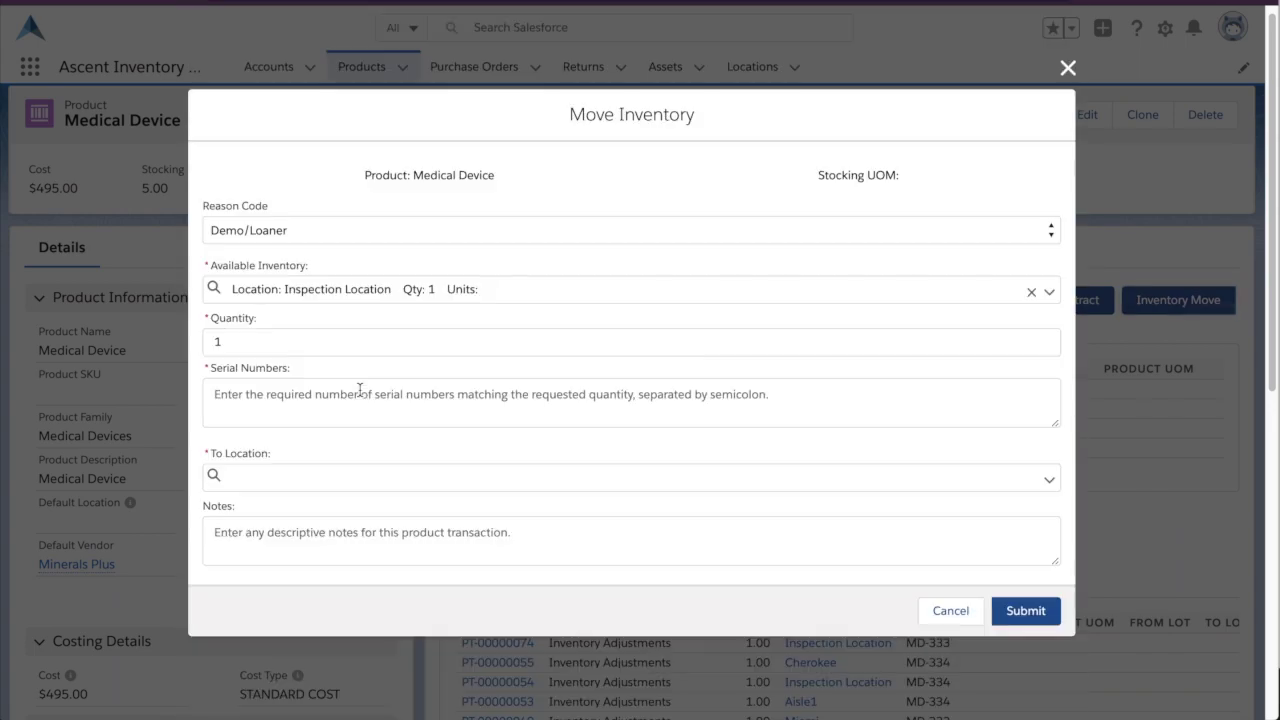
pyautogui.click(290, 409)
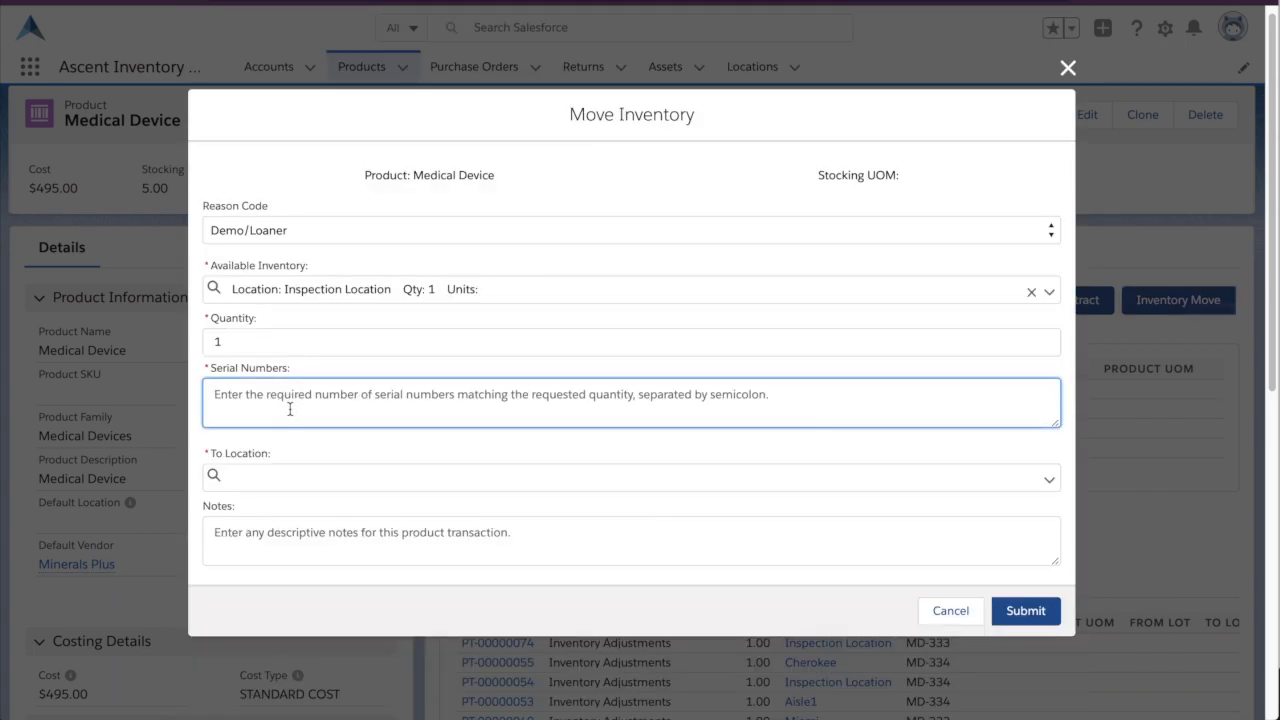
pyautogui.hotkey('ctrl', 'v')
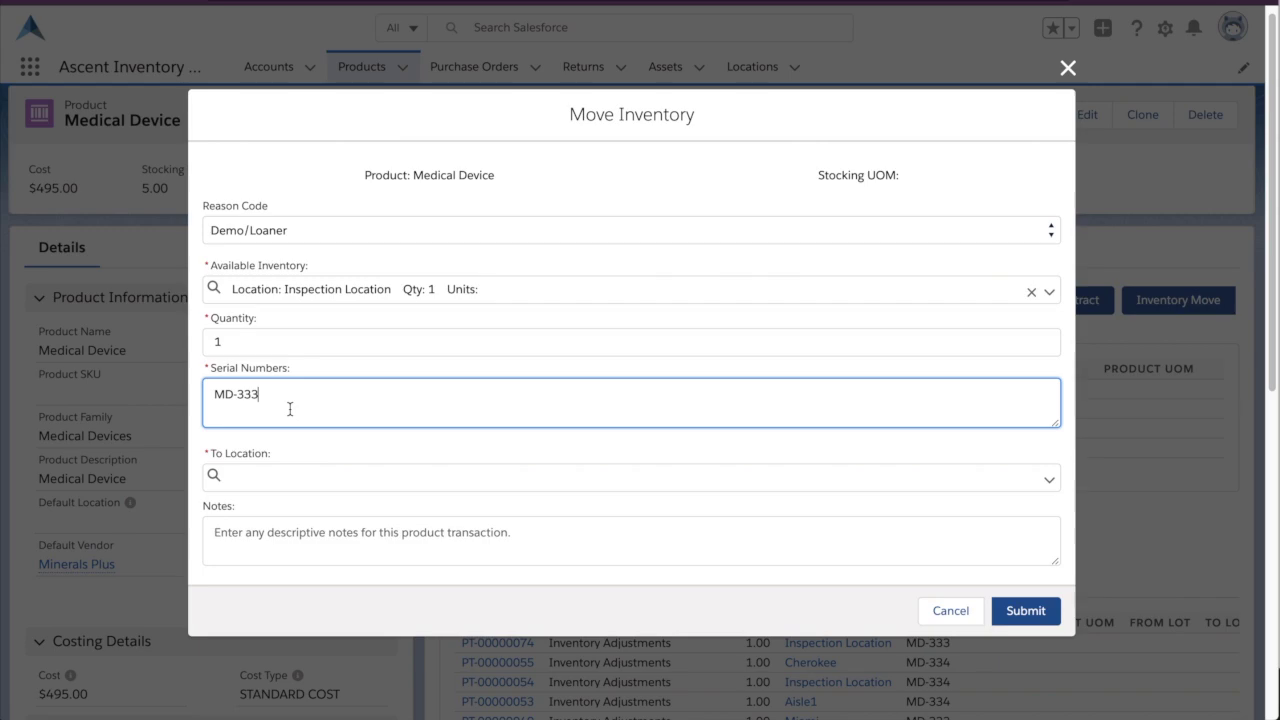
# - Choose Miami as the destination location and submit the inventory move
pyautogui.click(1048, 477)
pyautogui.click(398, 172)
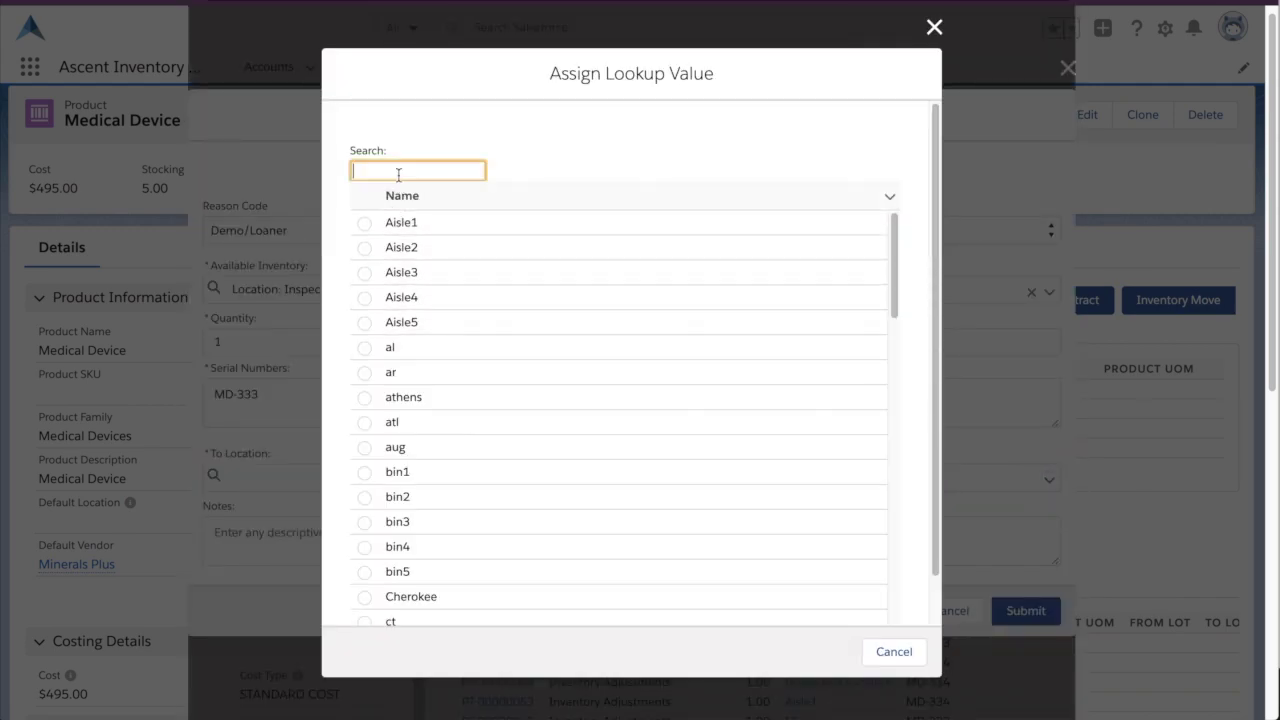
pyautogui.write('mai')
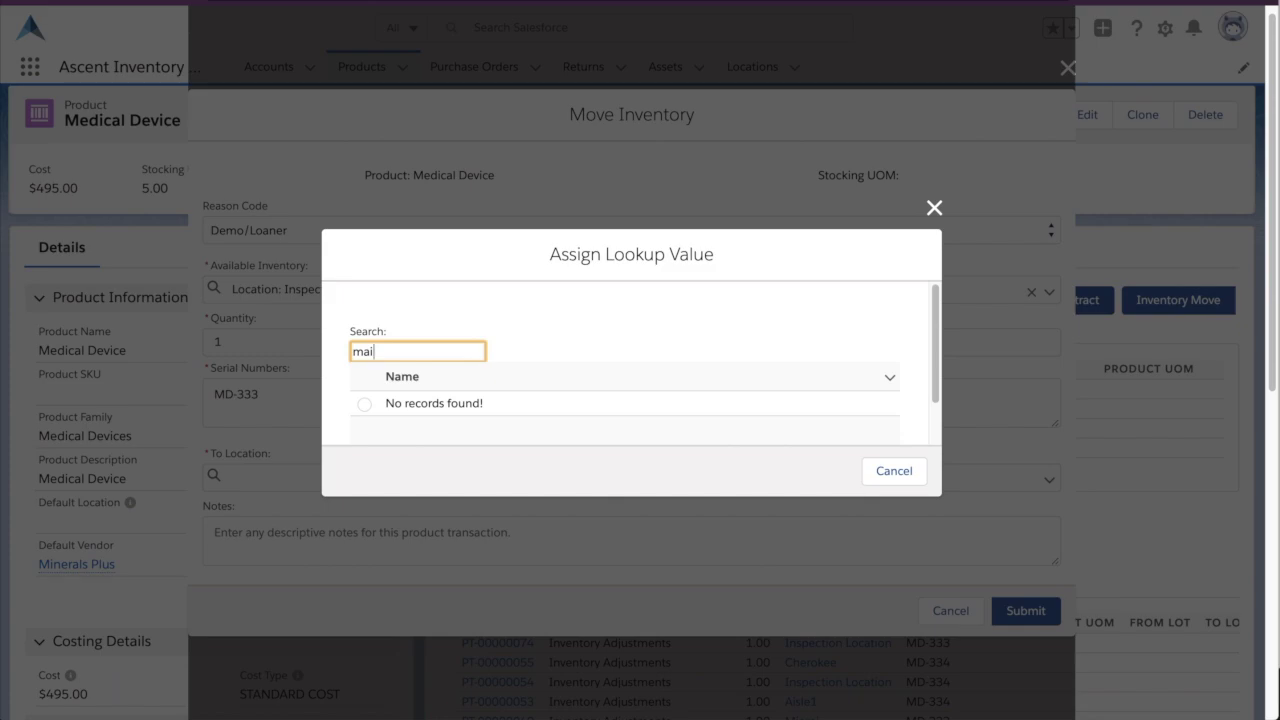
pyautogui.press('BackSpace')
pyautogui.press('BackSpace')
pyautogui.write('ia')
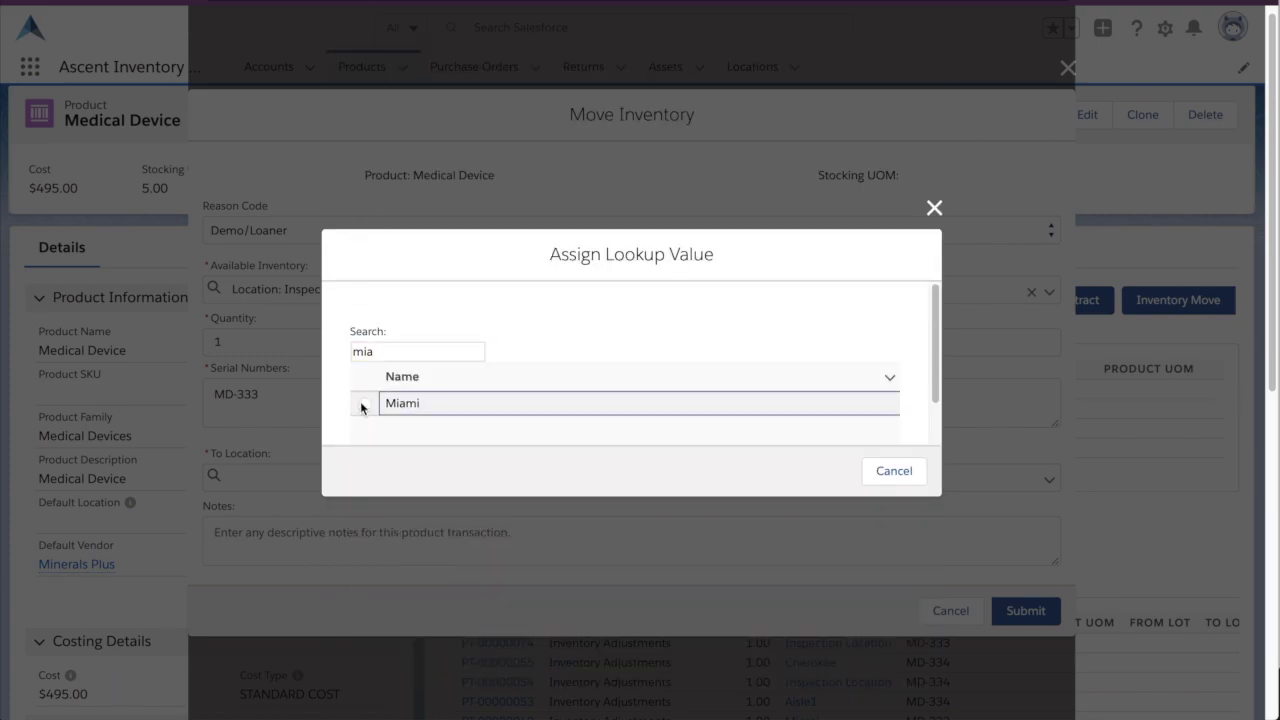
pyautogui.click(362, 403)
pyautogui.click(1026, 611)
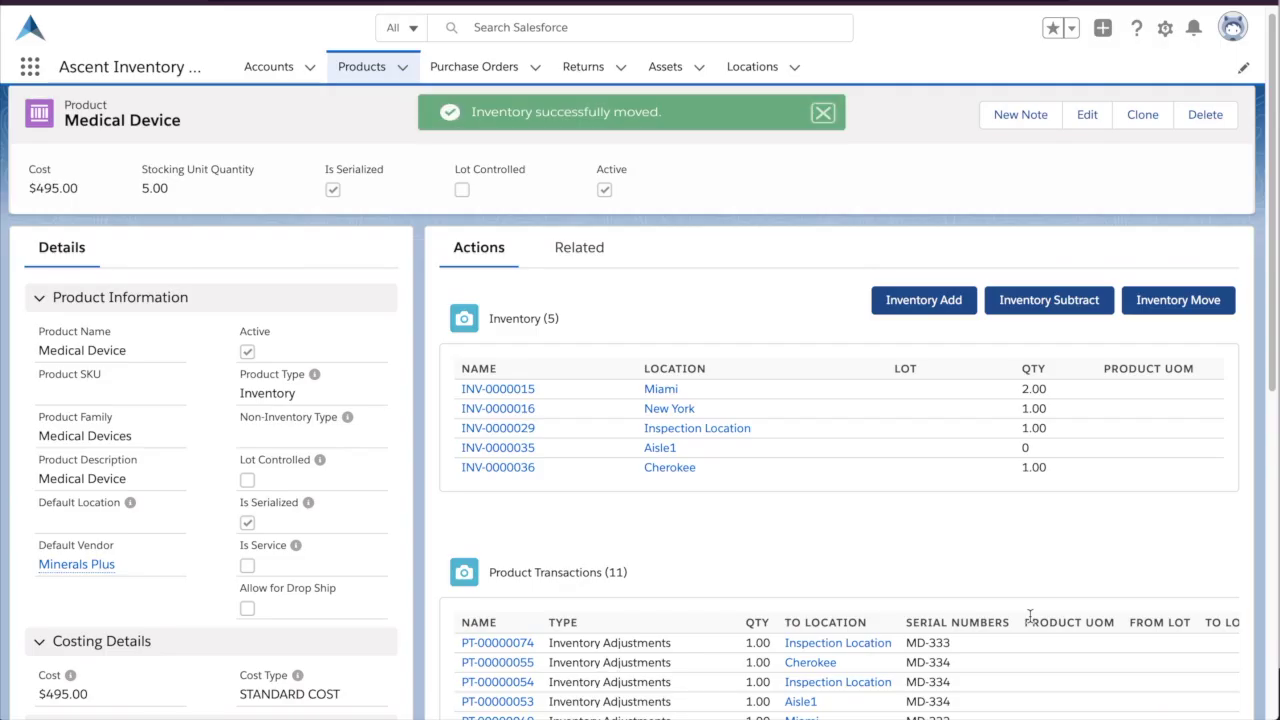